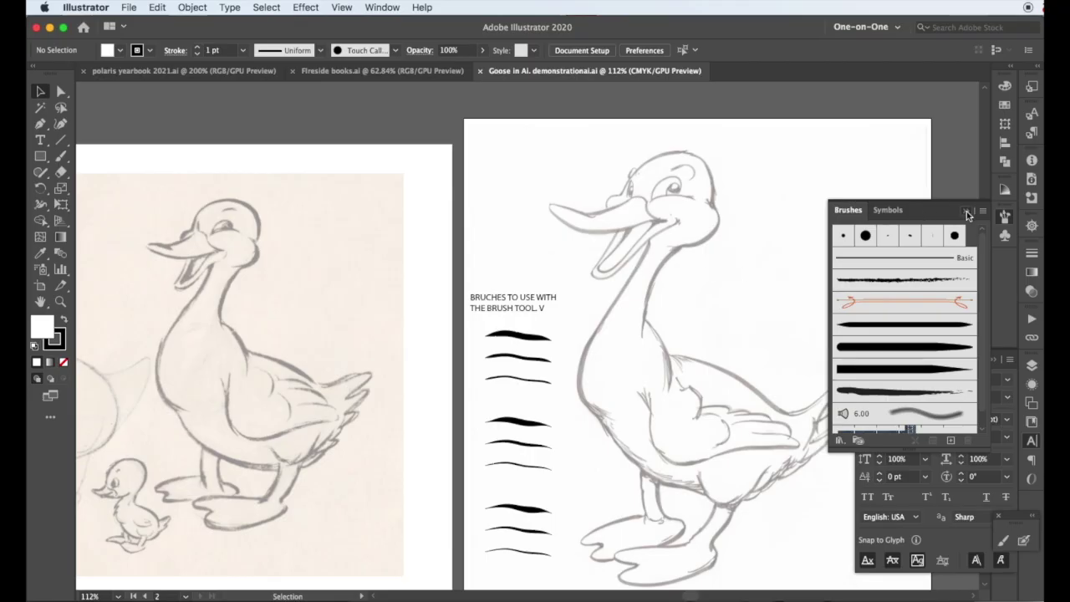
Open the layer list and toggle the Bruches layer off and back on to check its contents
left_click(966, 211)
left_click(1032, 365)
left_click(860, 390)
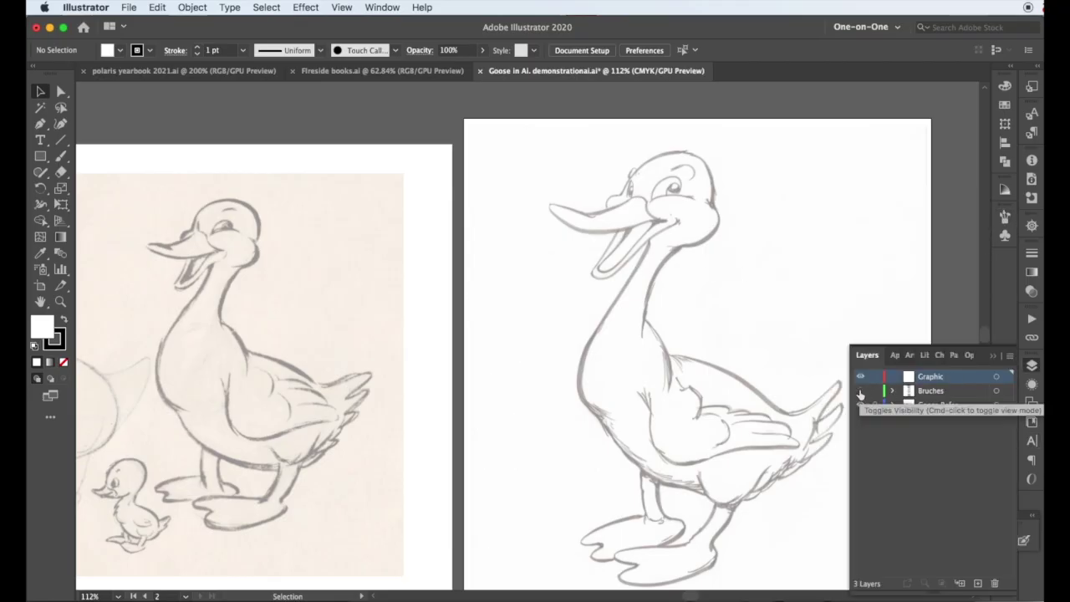
left_click(860, 390)
Paint a thick wavy test stroke between the two artboards using the Paintbrush with no fill
left_click(60, 302)
left_click_drag(639, 295, 683, 255)
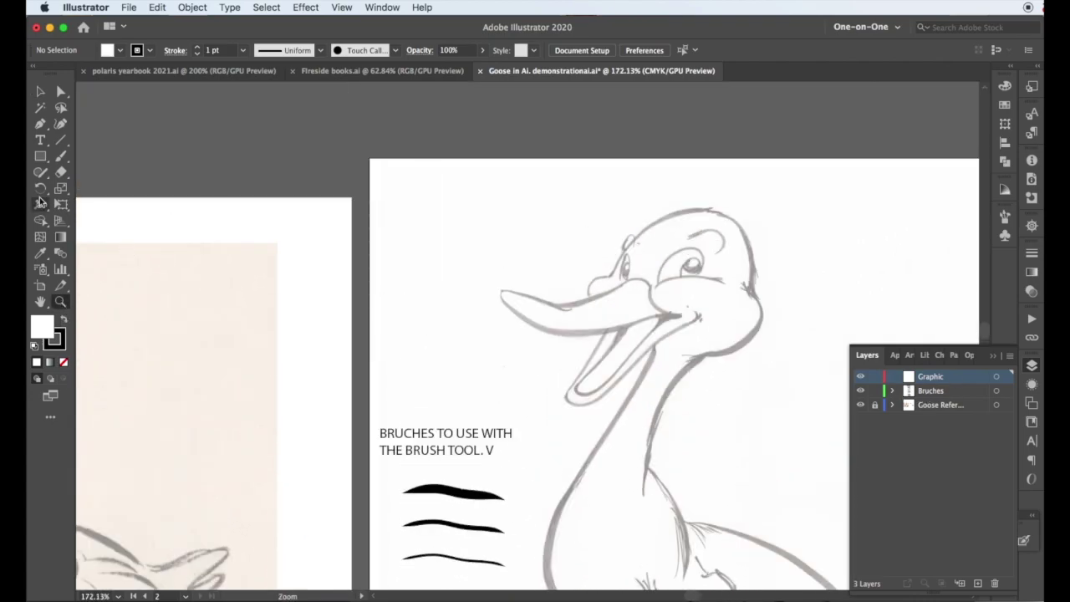
left_click(60, 157)
left_click(63, 362)
mouse_move(239, 232)
left_mouse_down()
mouse_move(370, 214)
mouse_move(345, 163)
left_mouse_up()
Set the stroke weight to 0.25 pt and paint a thinner wavy test stroke below the first one
left_click(243, 50)
left_click(260, 108)
left_click(243, 50)
left_click(259, 65)
left_click_drag(253, 268, 342, 245)
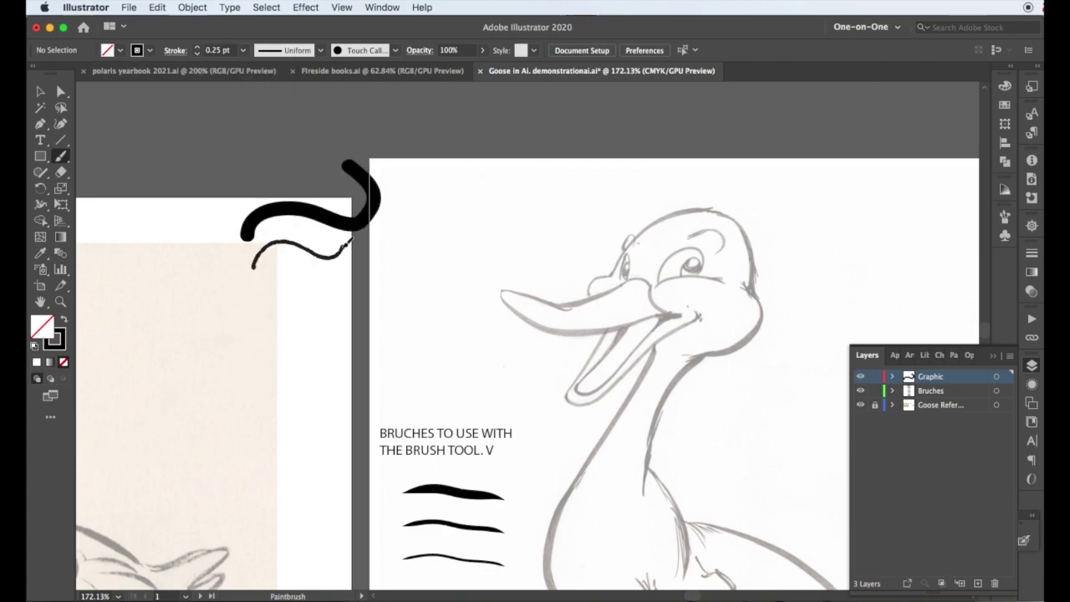
Review the fidelity and path-editing settings in the Paintbrush Tool Options
double_click(61, 156)
left_click_drag(492, 226, 443, 167)
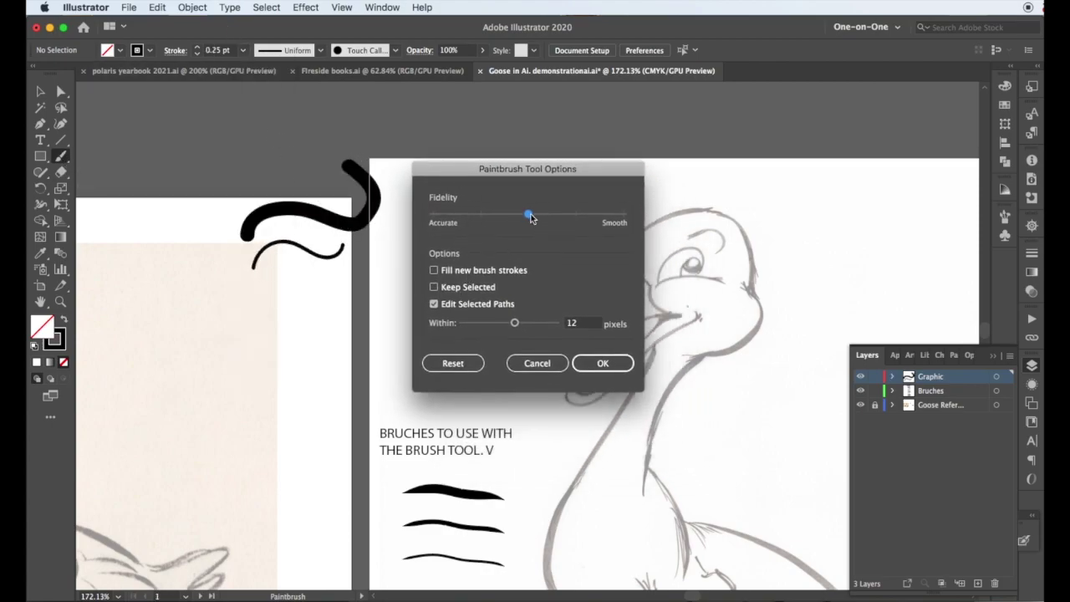
left_click(536, 363)
Paint a thin test scribble with the 3 pt. Oval brush and a thicker V-shaped stroke beneath the earlier test strokes
left_click(1004, 217)
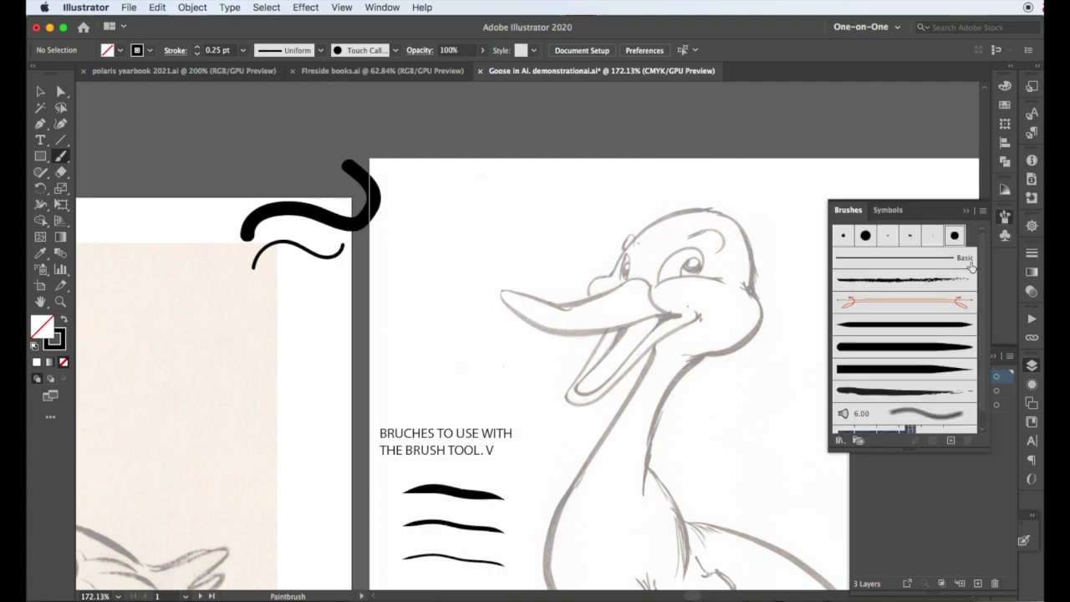
double_click(887, 235)
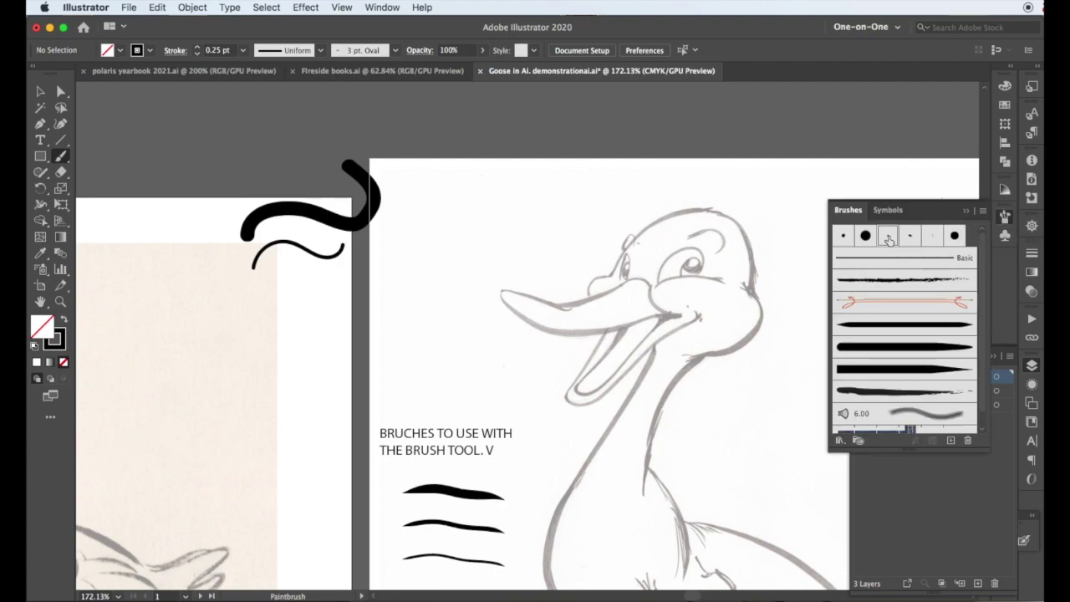
left_click_drag(509, 233, 511, 223)
left_click(718, 369)
left_click_drag(231, 355, 294, 336)
Try the brush of the topmost sample stroke with a short test stroke beside the goose's beak
left_click(454, 493, "super")
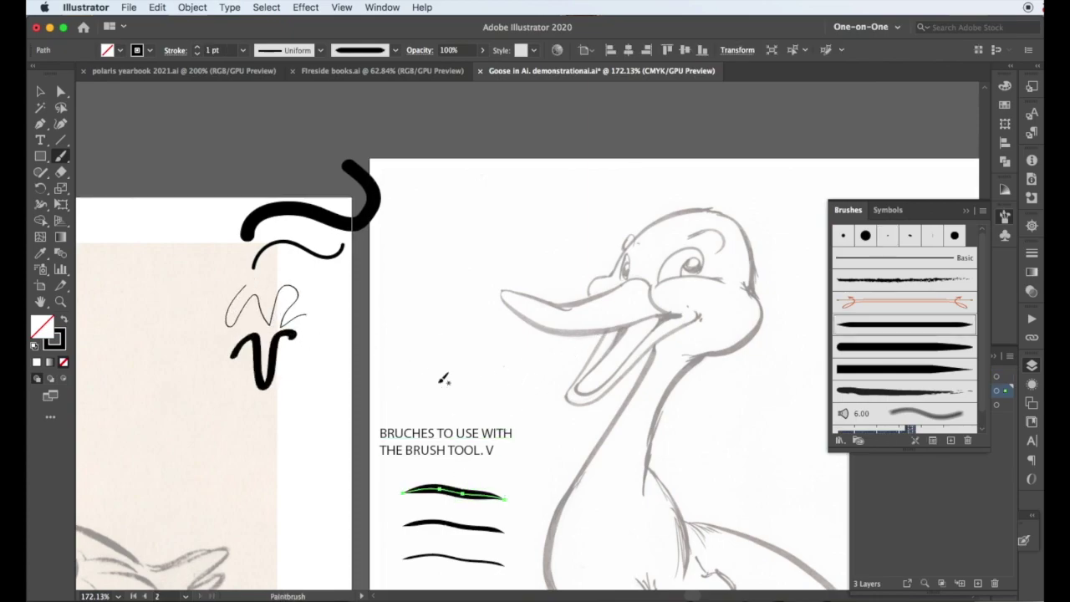
left_click(356, 51)
left_click(400, 206)
left_click_drag(389, 361, 432, 303)
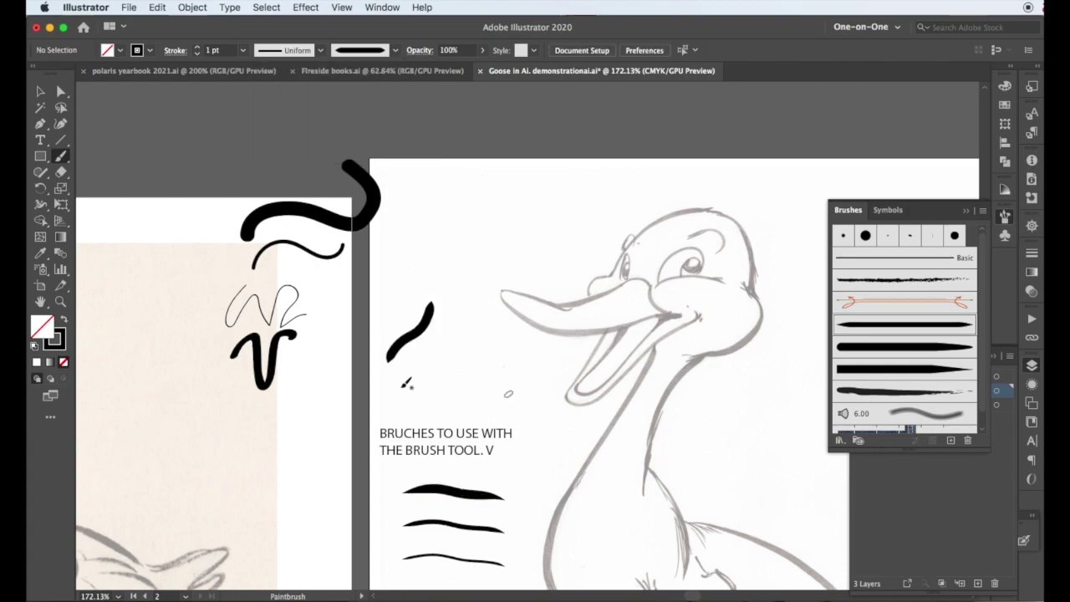
key("super+z")
key("super+z")
Pick up the 1 pt tapered style from the second group's thickest sample and paint a test stroke near the left artboard's edge
scroll(418, 411, "down", 5)
left_click(454, 399, "super")
left_click(284, 50)
left_click_drag(303, 378, 348, 306)
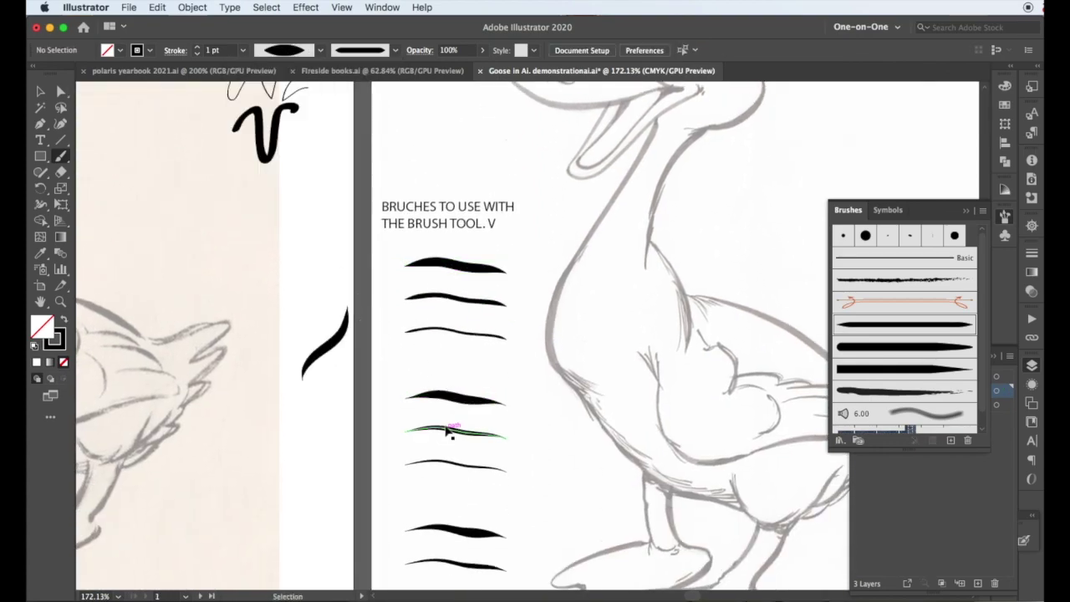
Pick up the 0.5 pt tapered sample style and trace the goose's upper beak and open lower jaw on the Graphic layer
left_click(449, 431, "super")
left_click(1031, 365)
left_click_drag(557, 143, 404, 421)
key("super+equal")
key("super+equal")
left_click_drag(547, 196, 409, 468)
mouse_move(620, 216)
left_mouse_down()
mouse_move(435, 473)
mouse_move(351, 536)
left_mouse_up()
left_click_drag(260, 295, 328, 318)
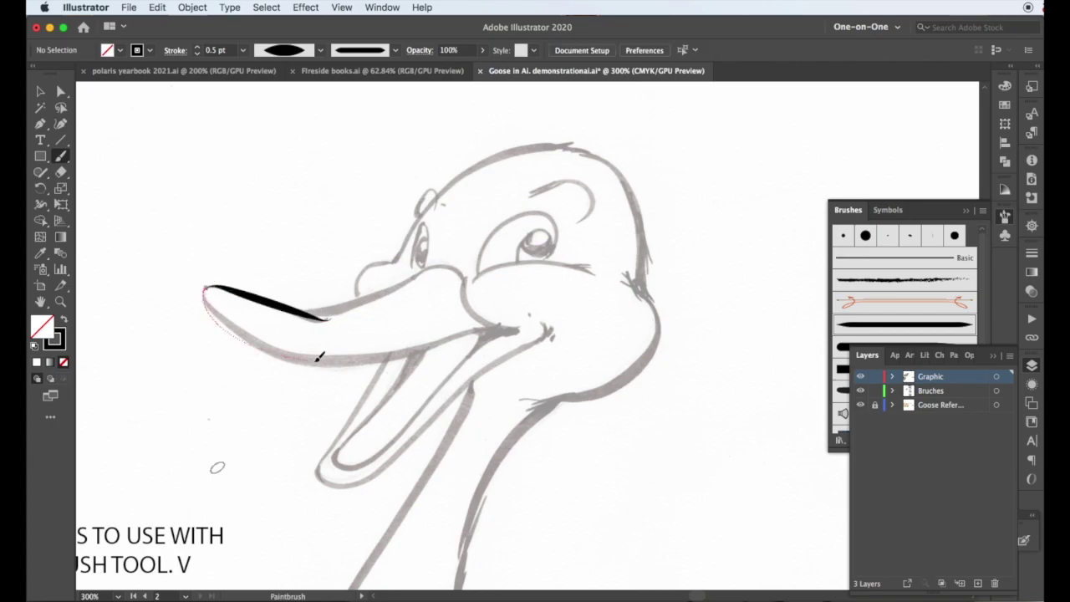
left_click_drag(520, 330, 518, 330)
mouse_move(470, 282)
left_mouse_down()
mouse_move(490, 325)
mouse_move(371, 387)
mouse_move(321, 449)
mouse_move(344, 481)
mouse_move(430, 424)
mouse_move(500, 355)
mouse_move(557, 321)
left_mouse_up()
Trace the small bump behind the beak and the crown and back of the head, including the feather tufts
left_click_drag(358, 296, 410, 256)
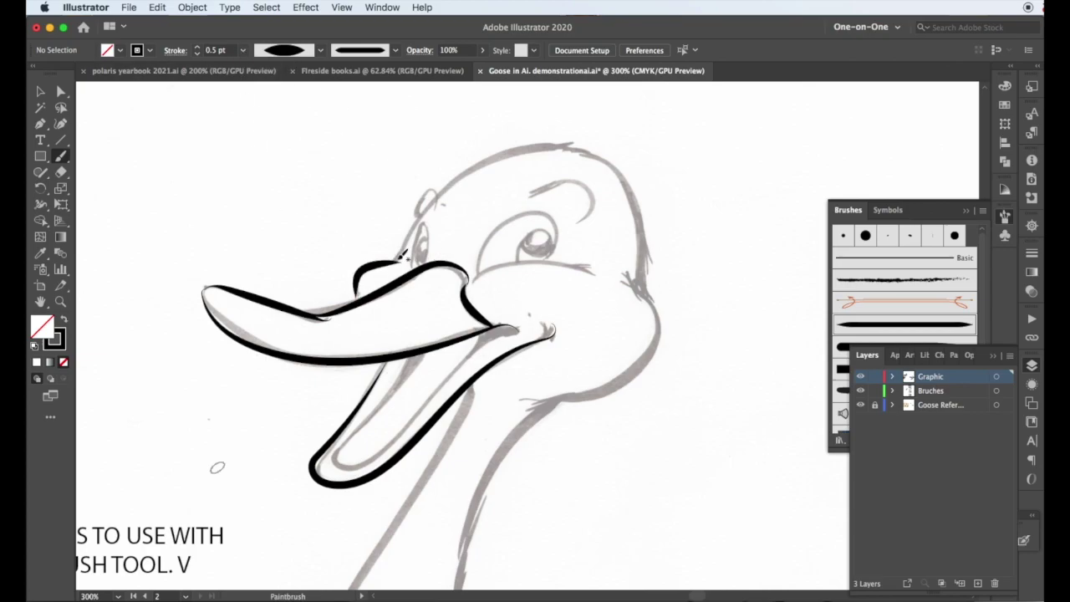
left_click_drag(479, 167, 565, 152)
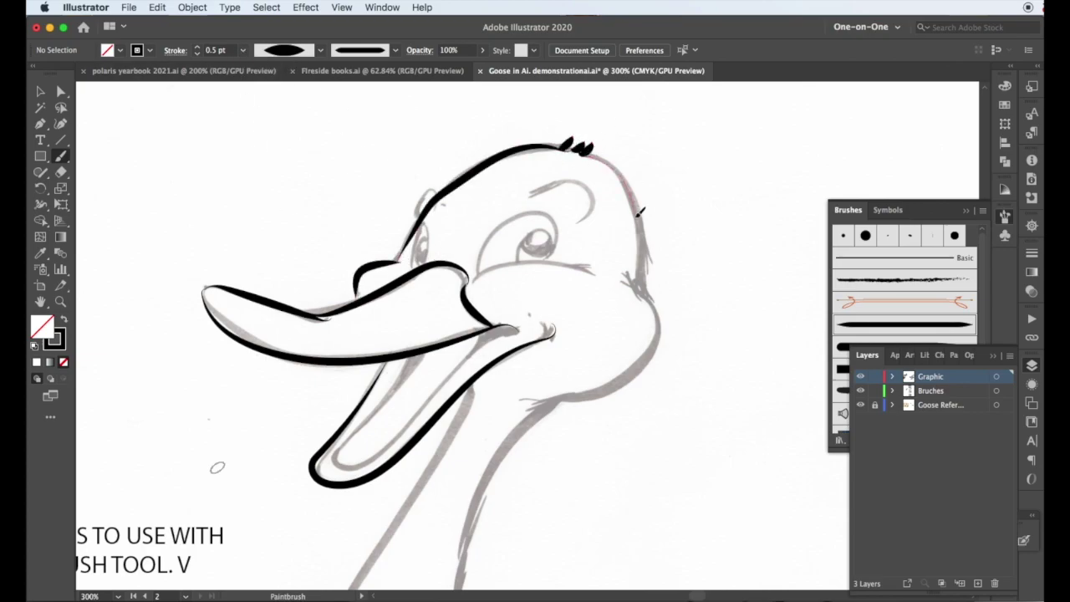
left_click_drag(639, 213, 653, 293)
Set the stroke weight to 0.25 pt and trace the near eye's outline, iris and highlight
left_click(242, 52)
left_click(255, 69)
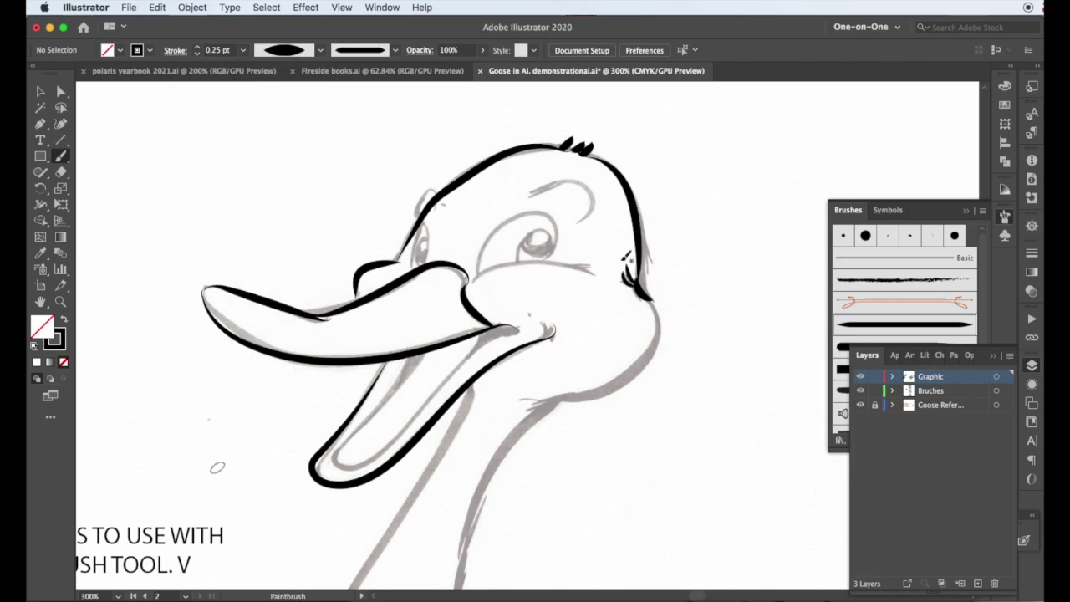
left_click_drag(553, 253, 553, 254)
scroll(552, 253, "up", 3)
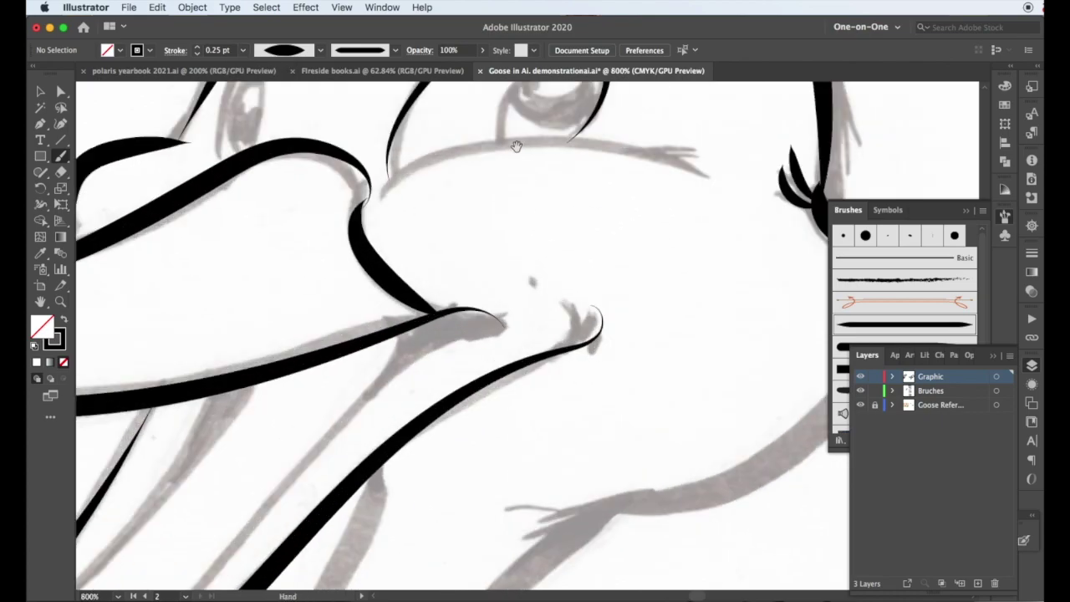
mouse_move(553, 304)
left_mouse_down()
mouse_move(491, 258)
mouse_move(540, 316)
left_mouse_up()
mouse_move(482, 274)
left_mouse_down()
mouse_move(539, 307)
mouse_move(559, 286)
left_mouse_up()
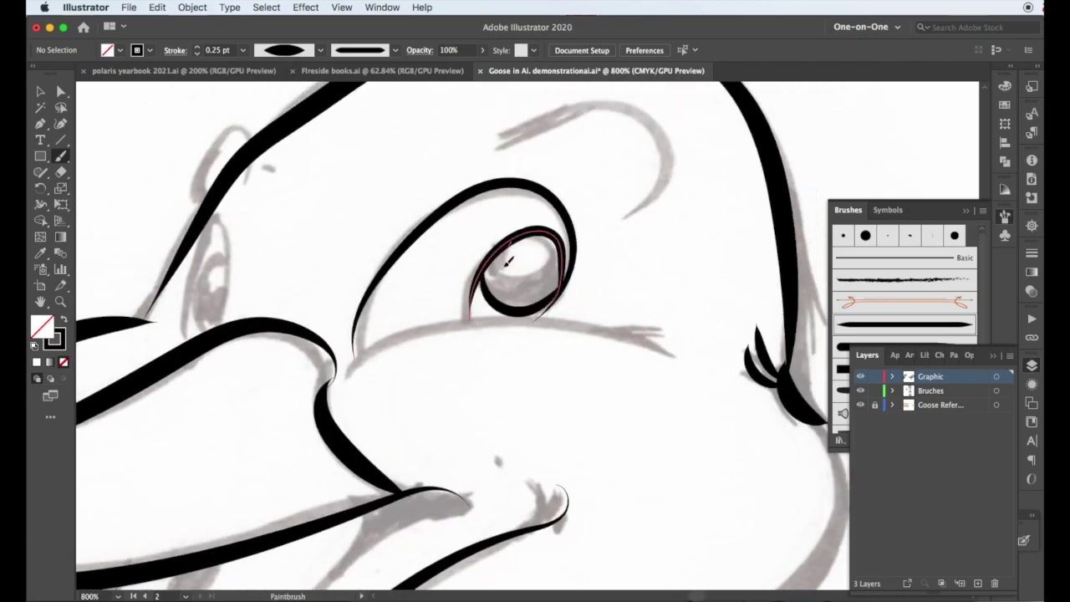
left_click_drag(504, 256, 556, 242)
Trace the near eyebrow with its split feathered end
left_click_drag(500, 140, 554, 117)
left_click_drag(587, 107, 509, 155)
mouse_move(529, 144)
left_mouse_down()
mouse_move(583, 112)
mouse_move(627, 220)
left_mouse_up()
Switch to an asymmetric width profile and trace the near eye's lower lid
left_click(305, 54)
left_click(287, 117)
left_click_drag(533, 309, 673, 364)
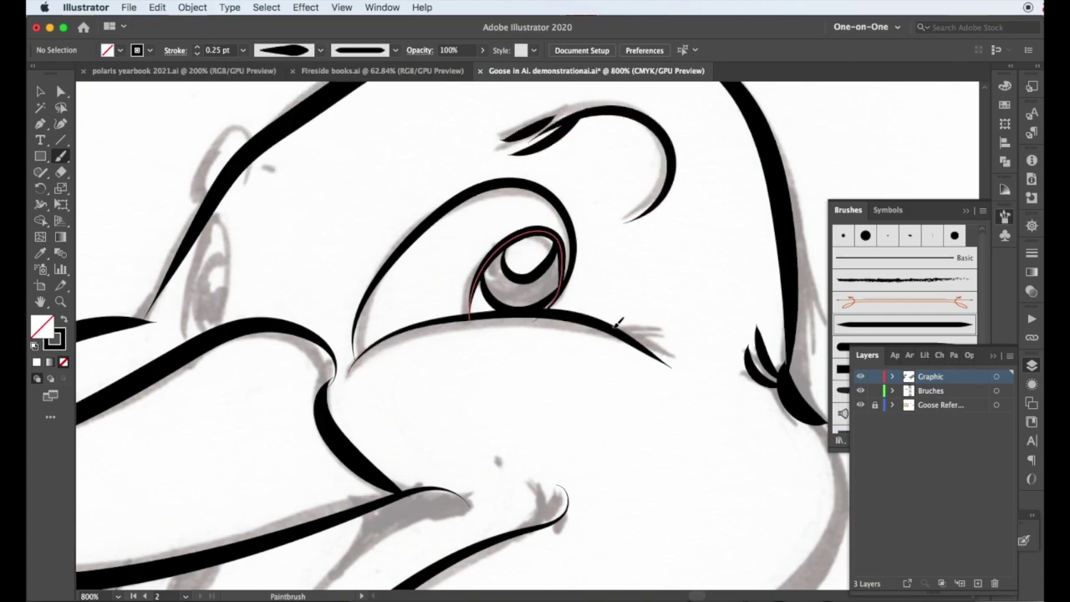
Set the stroke weight to 0.125 pt and trace the far eye and the far eyebrow
left_click(197, 54)
left_click_drag(184, 338, 185, 328)
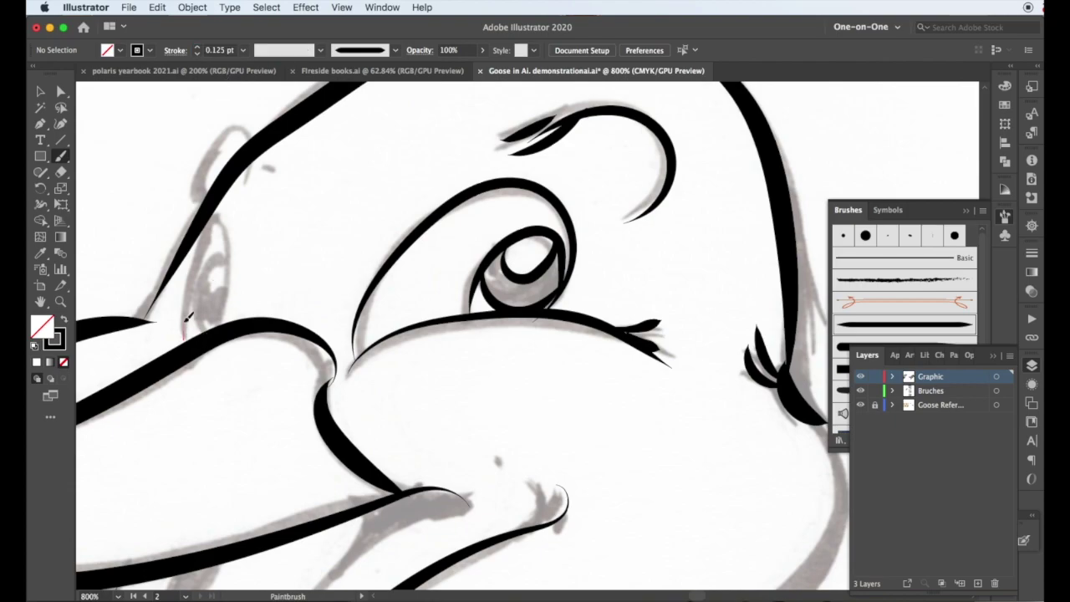
left_click_drag(237, 260, 226, 326)
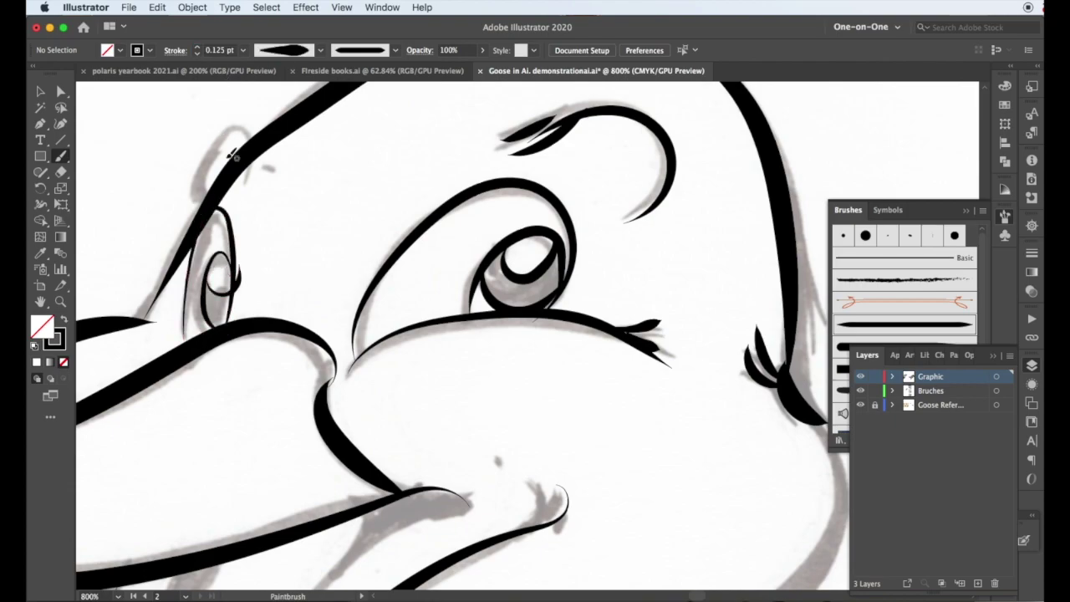
left_click_drag(207, 190, 251, 183)
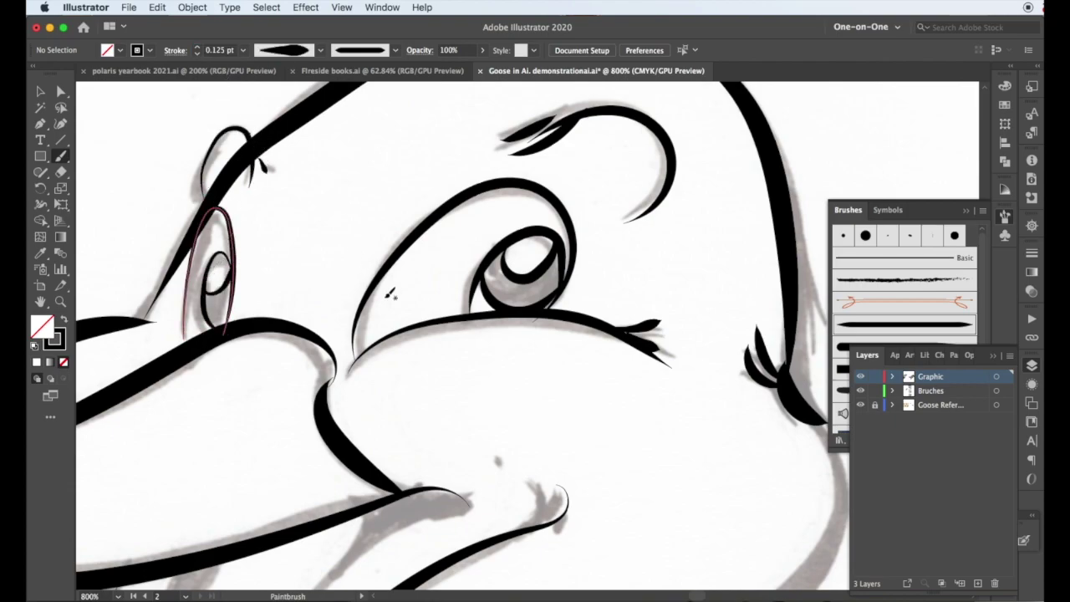
Reuse the near eye outline's 0.25 pt style to trace the inner lines of the open mouth
left_click(401, 258, "super")
mouse_move(434, 462)
left_mouse_down()
mouse_move(392, 320)
mouse_move(283, 284)
left_mouse_up()
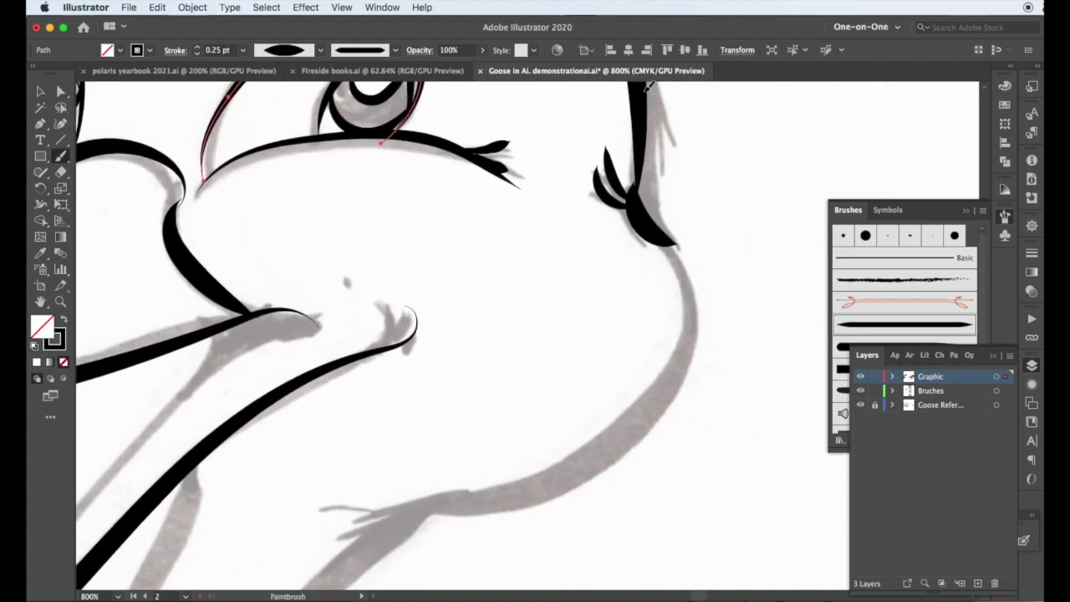
key("super+shift+a")
key("super+minus")
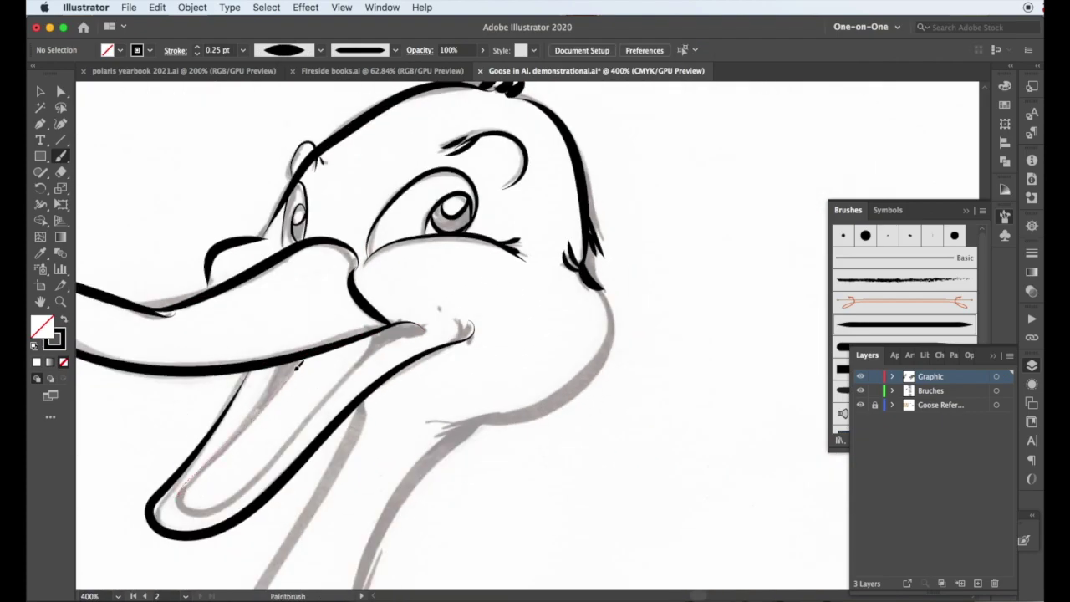
left_click_drag(298, 366, 182, 494)
left_click_drag(382, 332, 385, 335)
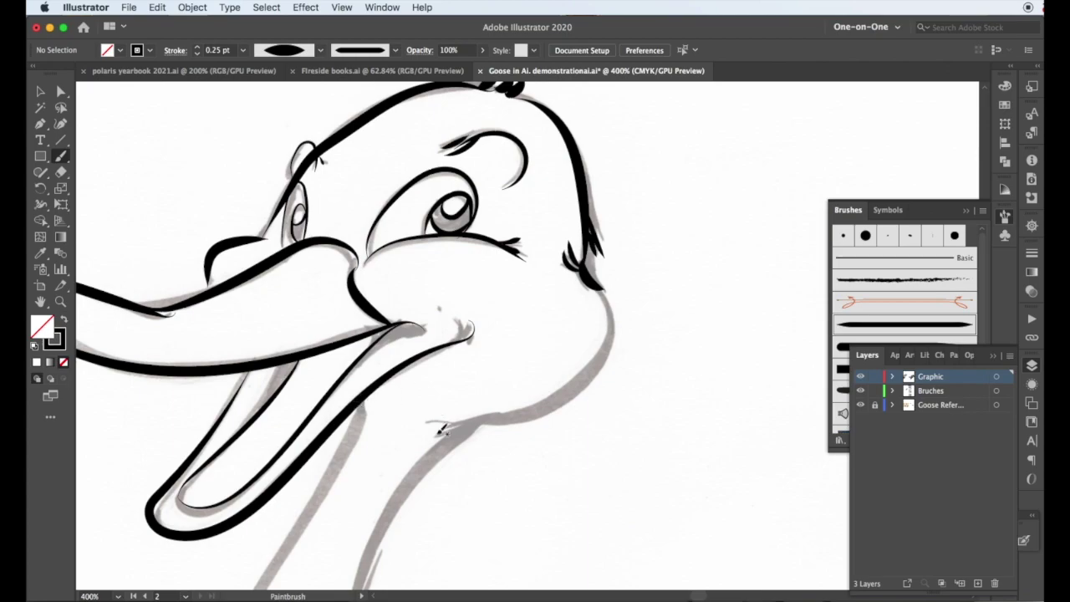
Trace the cheek's outer curve and match its stroke to the 0.5 pt jaw outline with the Eyedropper
left_click_drag(616, 310, 616, 311)
key("i")
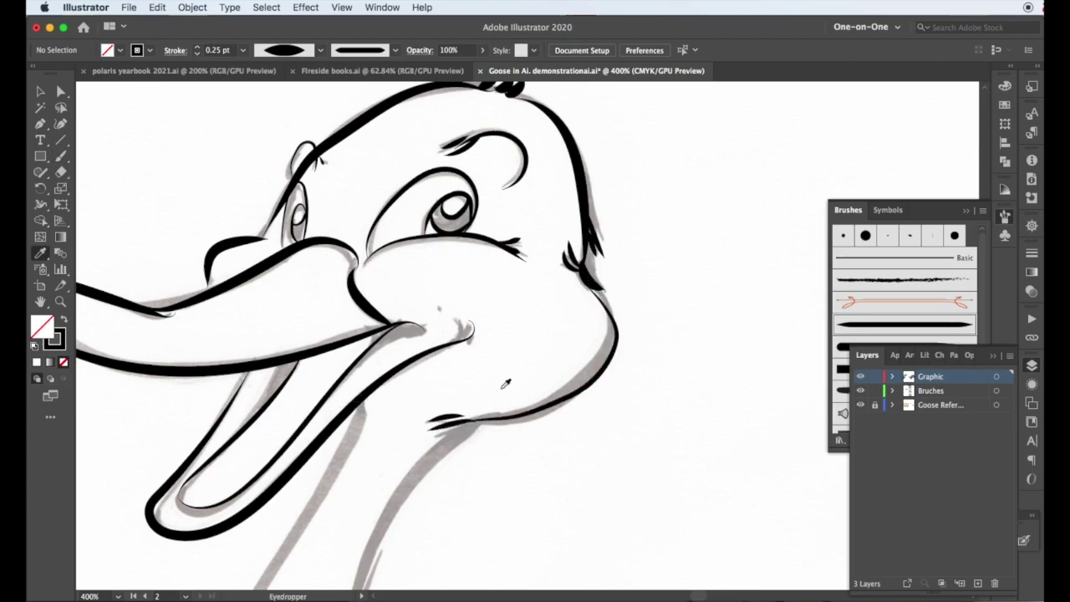
left_click(408, 359)
key("b")
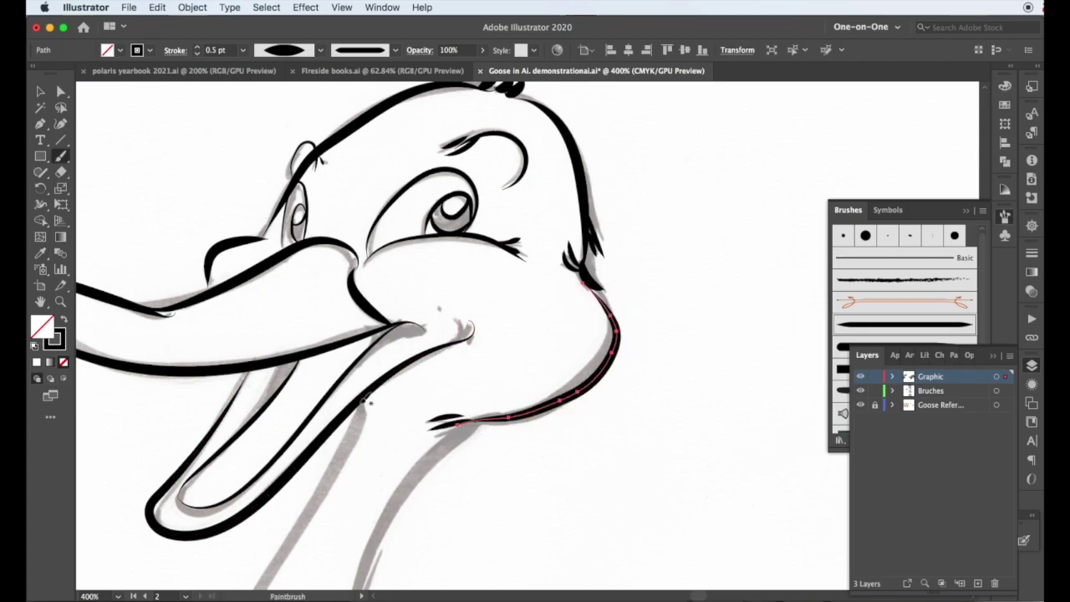
key("super+shift+a")
Trace both sides of the neck and the front of the chest with the 0.5 pt stroke
key("super+minus")
scroll(412, 455, "down", 5)
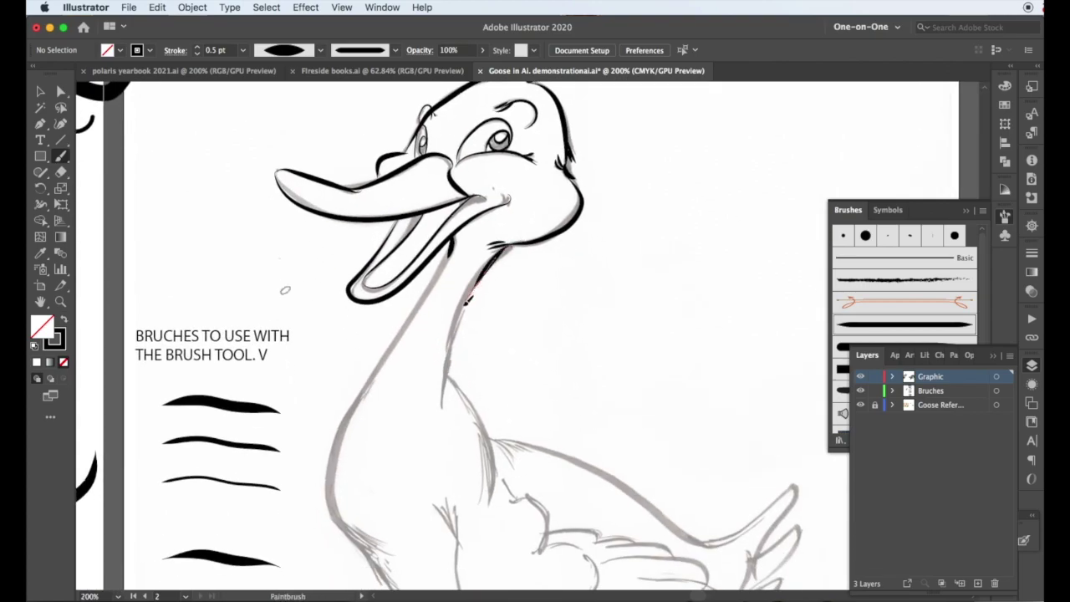
left_click_drag(470, 294, 442, 406)
mouse_move(386, 359)
left_mouse_down()
mouse_move(335, 433)
mouse_move(389, 551)
left_mouse_up()
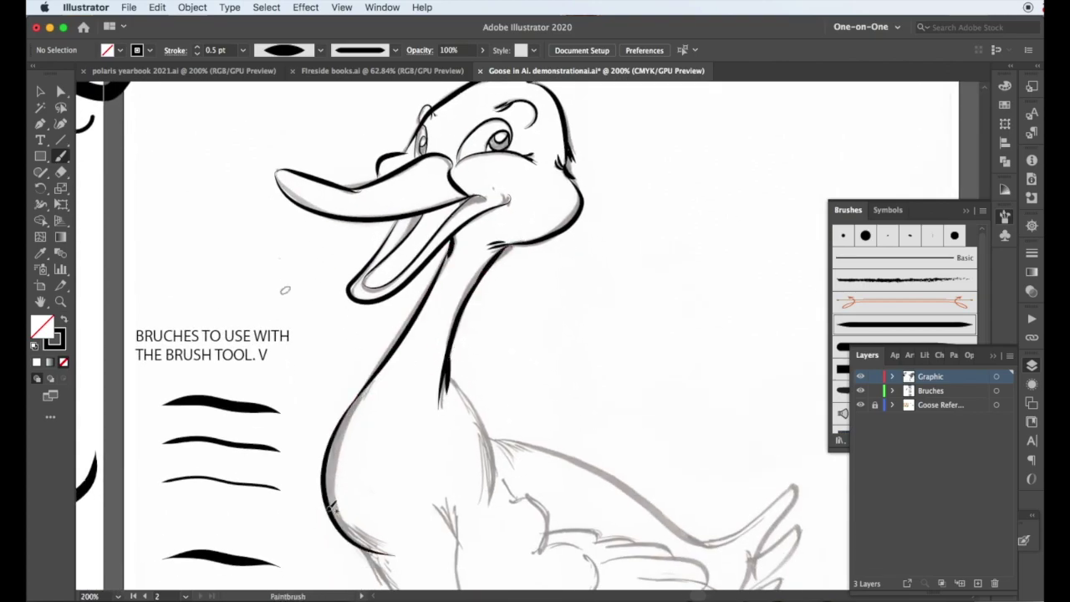
mouse_move(450, 372)
left_mouse_down()
mouse_move(505, 492)
mouse_move(497, 443)
mouse_move(493, 493)
mouse_move(454, 372)
left_mouse_up()
key("super+z")
Trace the belly's underside, the thigh and the feathers beneath the tail
left_click_drag(369, 426, 445, 503)
mouse_move(503, 542)
left_mouse_down()
mouse_move(593, 526)
mouse_move(540, 522)
mouse_move(613, 559)
mouse_move(639, 553)
mouse_move(667, 503)
left_mouse_up()
left_click_drag(626, 551, 677, 508)
mouse_move(665, 535)
left_mouse_down()
mouse_move(686, 511)
mouse_move(671, 531)
left_mouse_up()
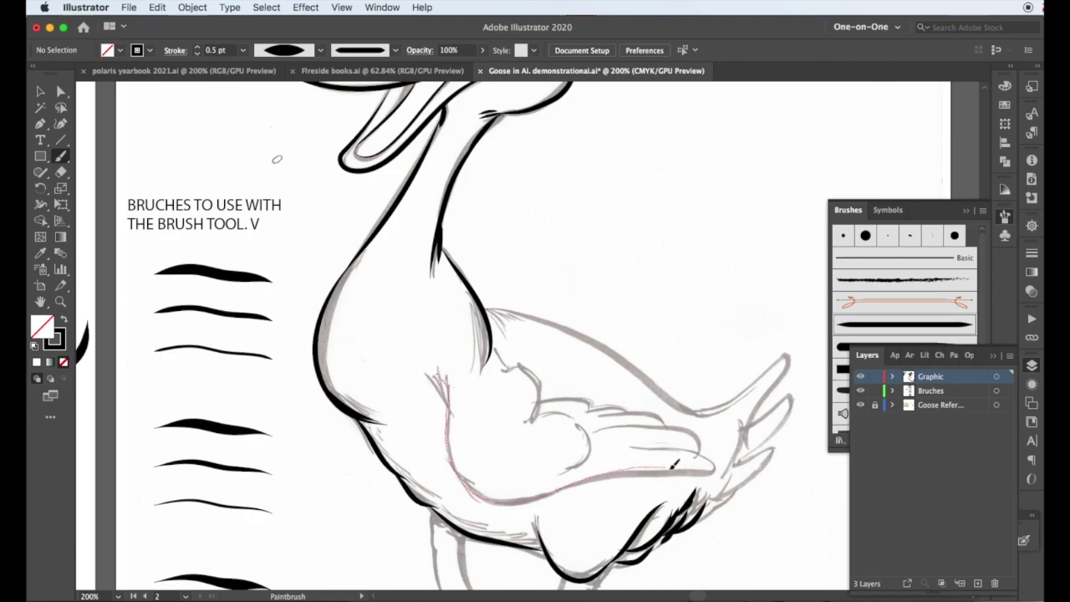
Trace the folded wing's lower edge, shoulder curves and long feather tips
left_click_drag(673, 464, 699, 467)
mouse_move(538, 415)
left_mouse_down()
mouse_move(575, 461)
mouse_move(592, 412)
left_mouse_up()
mouse_move(597, 410)
left_mouse_down()
mouse_move(630, 410)
mouse_move(704, 449)
mouse_move(707, 475)
left_mouse_up()
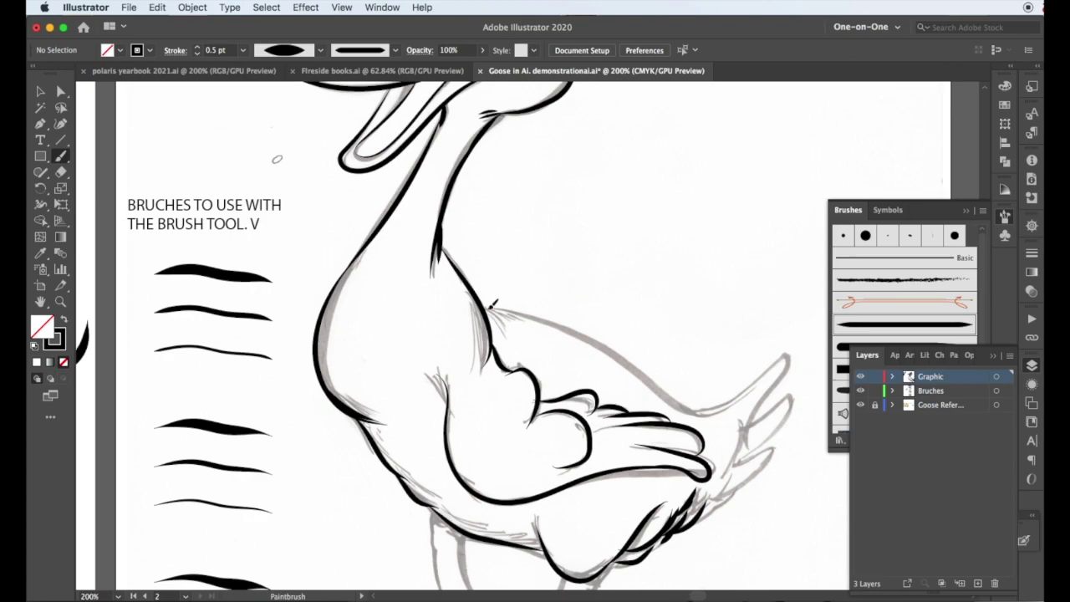
Trace the goose's back line and the tail feathers
mouse_move(491, 305)
left_mouse_down()
mouse_move(661, 383)
mouse_move(704, 426)
left_mouse_up()
left_click_drag(773, 387, 742, 422)
mouse_move(742, 422)
left_mouse_down()
mouse_move(792, 394)
mouse_move(746, 447)
left_mouse_up()
mouse_move(741, 423)
left_mouse_down()
mouse_move(777, 448)
mouse_move(702, 516)
left_mouse_up()
Trace both legs and both webbed feet with the 0.5 pt stroke
key("space")
left_click_drag(460, 470, 427, 268)
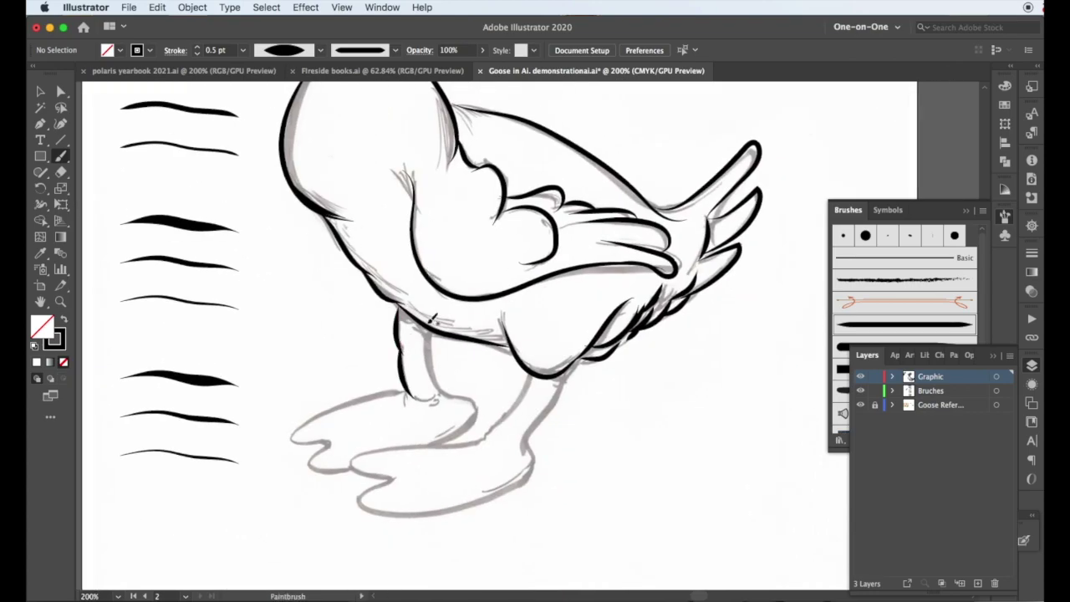
left_click_drag(424, 329, 436, 393)
left_click_drag(448, 395, 478, 397)
left_click_drag(322, 465, 350, 466)
mouse_move(292, 436)
left_mouse_down()
mouse_move(363, 402)
mouse_move(409, 395)
left_mouse_up()
left_click_drag(518, 483, 575, 368)
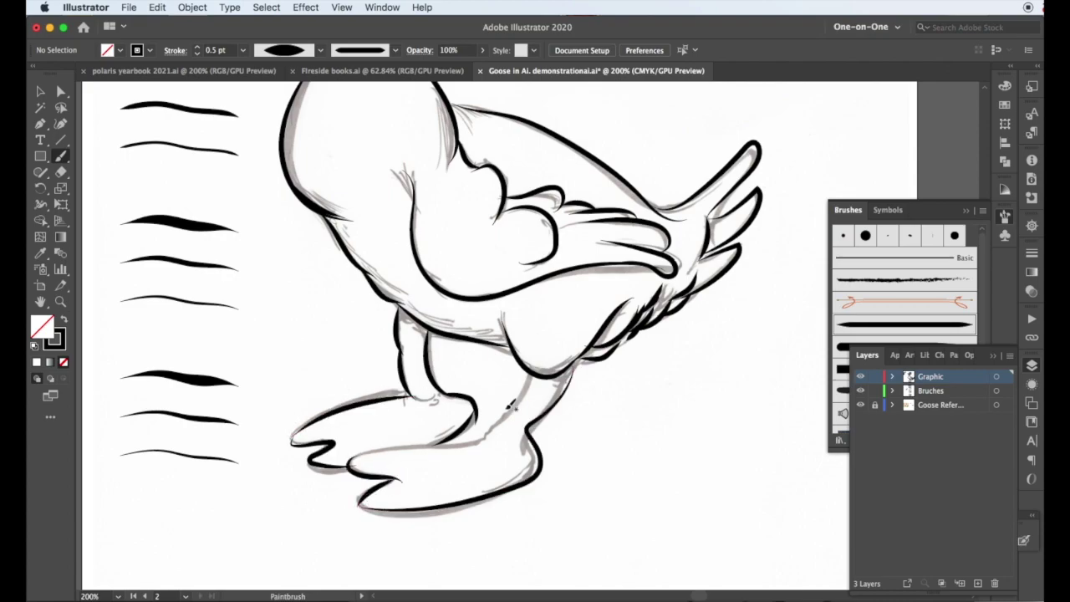
left_click_drag(458, 439, 535, 376)
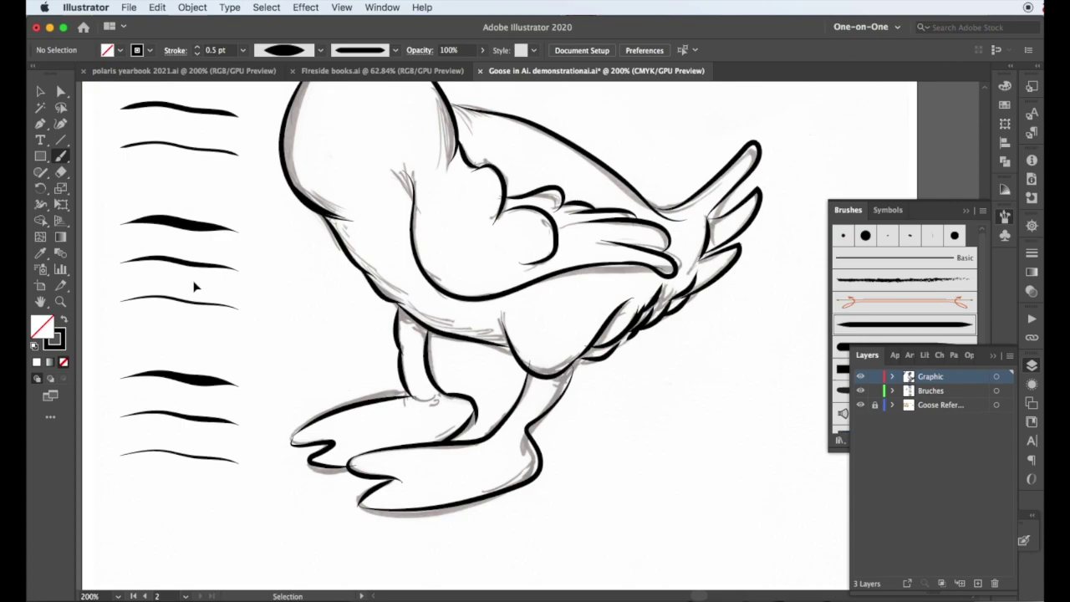
Add thin feather strokes along the belly using the thin sample style, plus 0.125 pt ones at the chest, wing and neck base
left_click(190, 301, "super")
mouse_move(334, 219)
left_mouse_down()
mouse_move(373, 272)
mouse_move(479, 317)
left_mouse_up()
left_click(204, 304, "super")
left_click(212, 50)
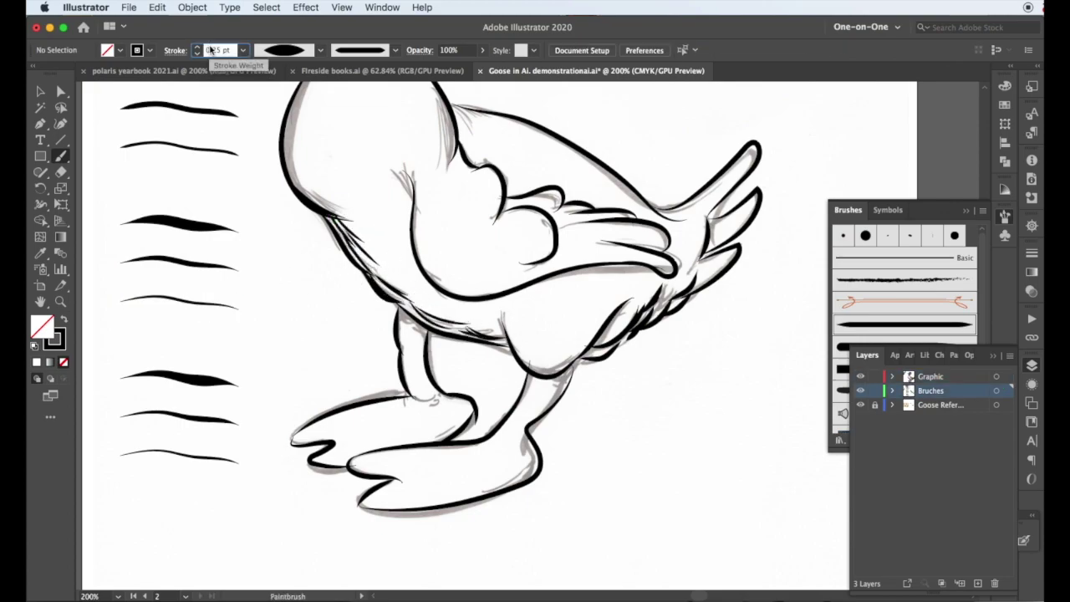
type("1")
left_click_drag(410, 197, 392, 171)
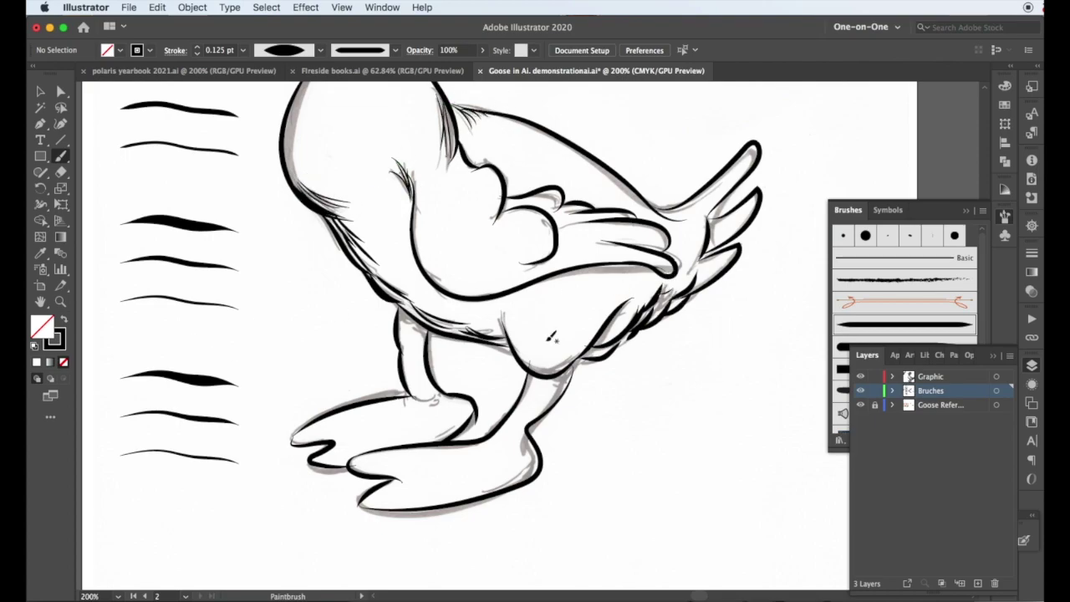
Pick up the 0.5 pt sample style and add heavier feather strokes along the belly's underside
left_click(166, 260, "super")
left_click_drag(476, 325, 439, 324)
scroll(572, 237, "up", 10)
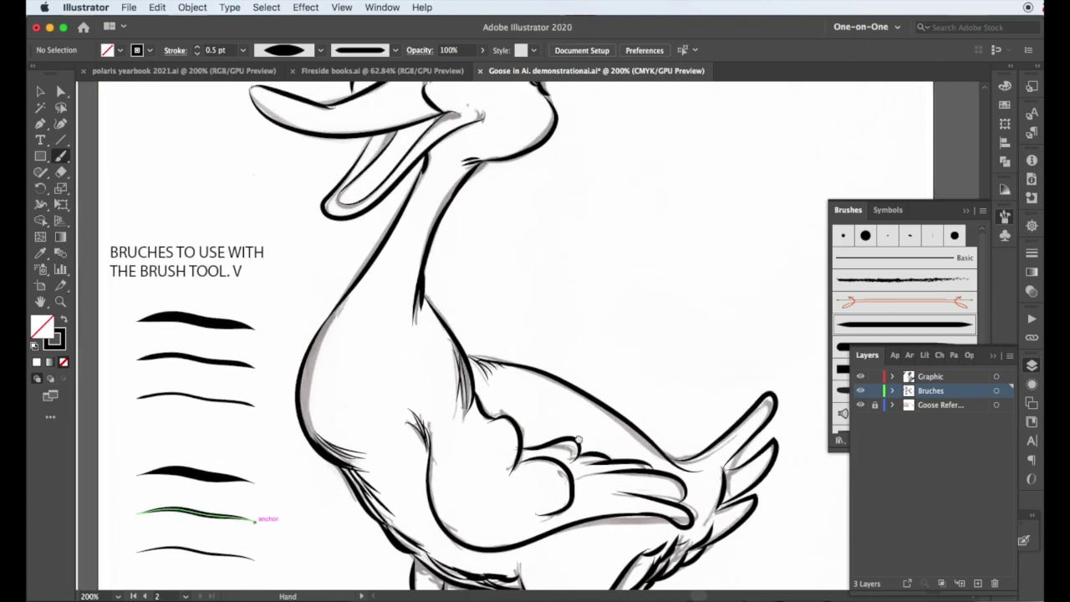
Hide the Bruches layer and the goose reference layer, leaving the Graphic layer shown with the whole goose in view
left_click(860, 390)
left_click(860, 376)
left_click(860, 405)
left_click(859, 376)
key("super+minus")
key("super+minus")
scroll(768, 364, "down", 5)
scroll(768, 364, "right", 4)
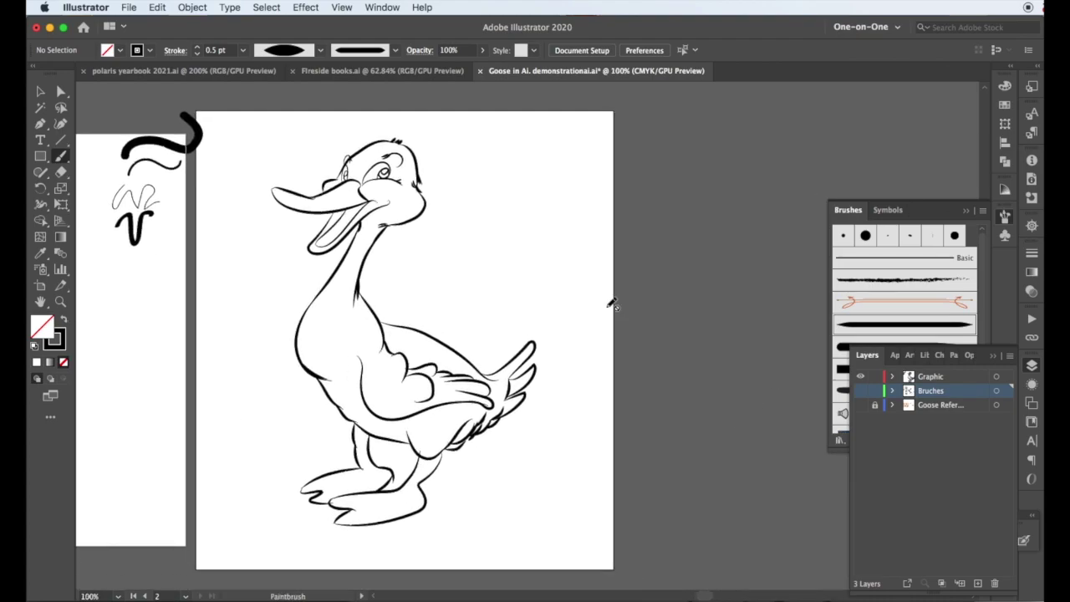
Show the Bruches layer and move the brush samples off the artboard to the empty canvas on its right
left_click(860, 391)
key("v")
left_click_drag(243, 284, 692, 286)
left_click(276, 240)
key("b")
key("v")
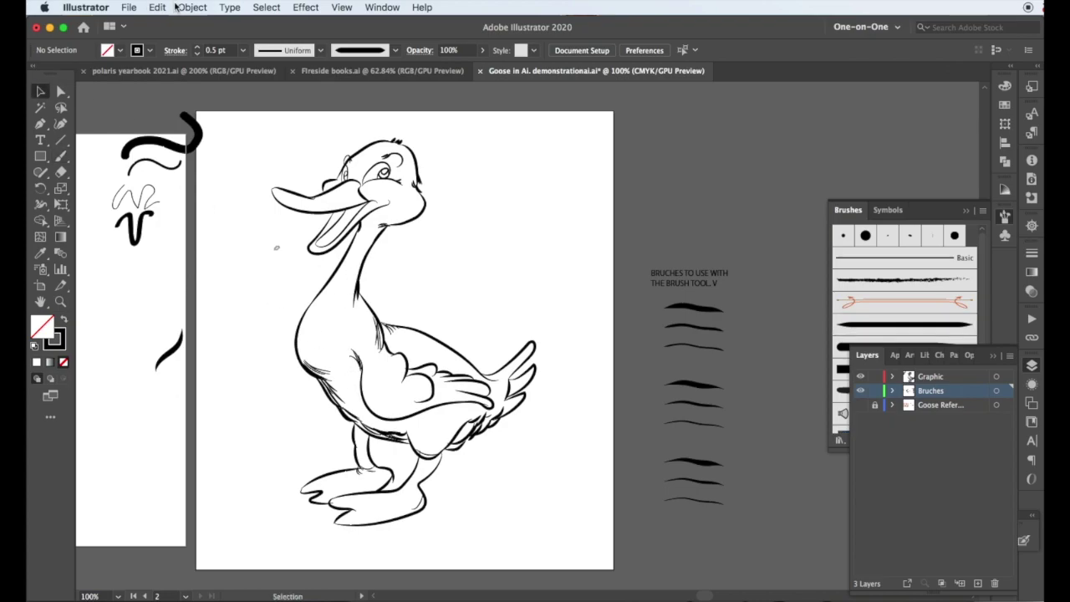
Delete the leftover test strokes left of the goose artboard, and group and reposition the brush samples
left_click_drag(124, 148, 179, 363)
key("Delete")
left_click_drag(605, 288, 756, 527)
key("super+g")
mouse_move(698, 289)
left_mouse_down()
mouse_move(683, 423)
mouse_move(595, 585)
mouse_move(581, 447)
mouse_move(559, 485)
left_mouse_up()
Place a copy of the inked goose to the right of the artboard and select all strokes of the original
left_click(329, 282)
key("super+0")
left_click_drag(465, 274, 668, 543)
left_click_drag(417, 368, 792, 367)
left_click_drag(374, 107, 673, 556)
key("super+z")
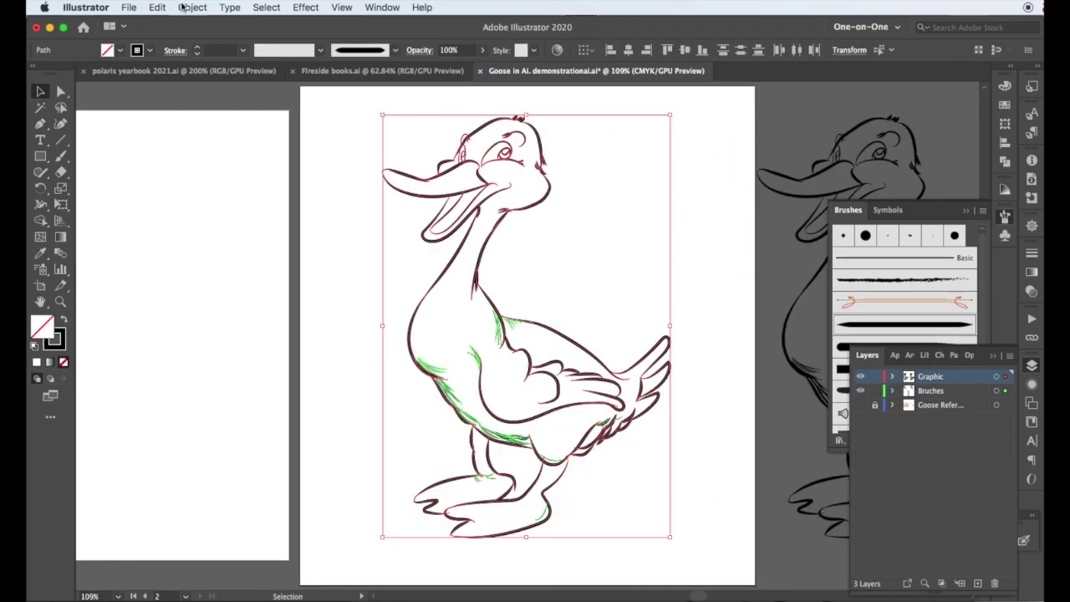
Set Live Paint gap detection to stop at large gaps as the default and make the selected goose a Live Paint group
left_click(192, 7)
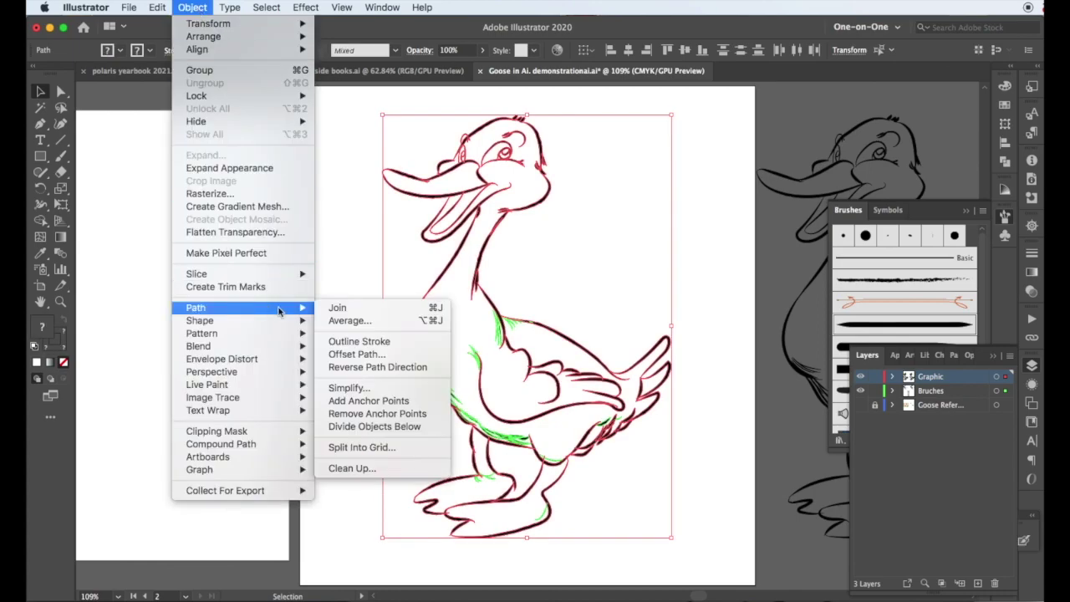
left_click(342, 432)
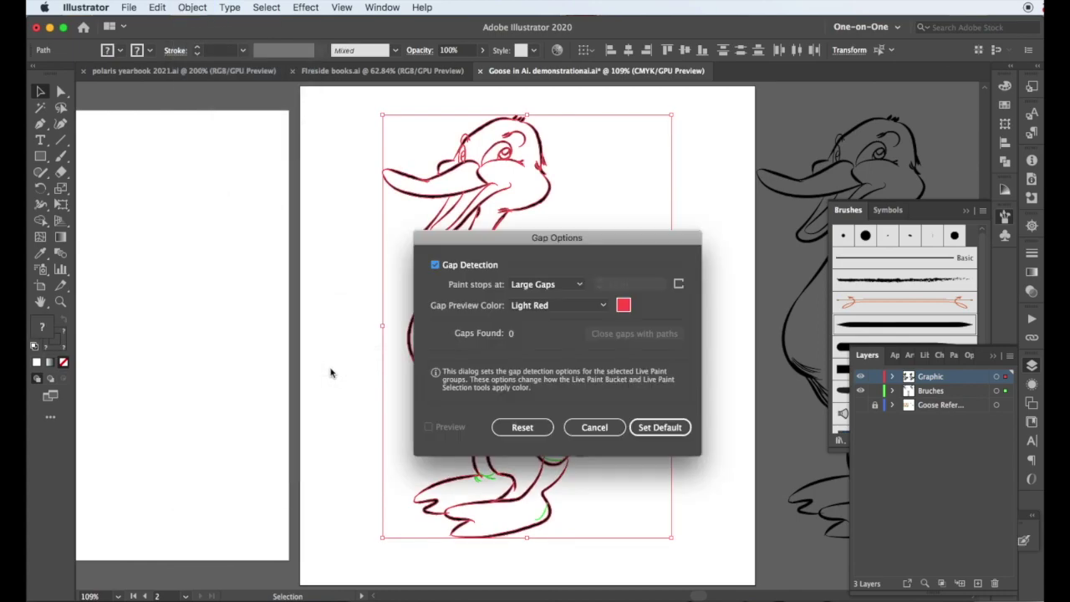
left_click(634, 429)
left_click(192, 7)
left_click(335, 371)
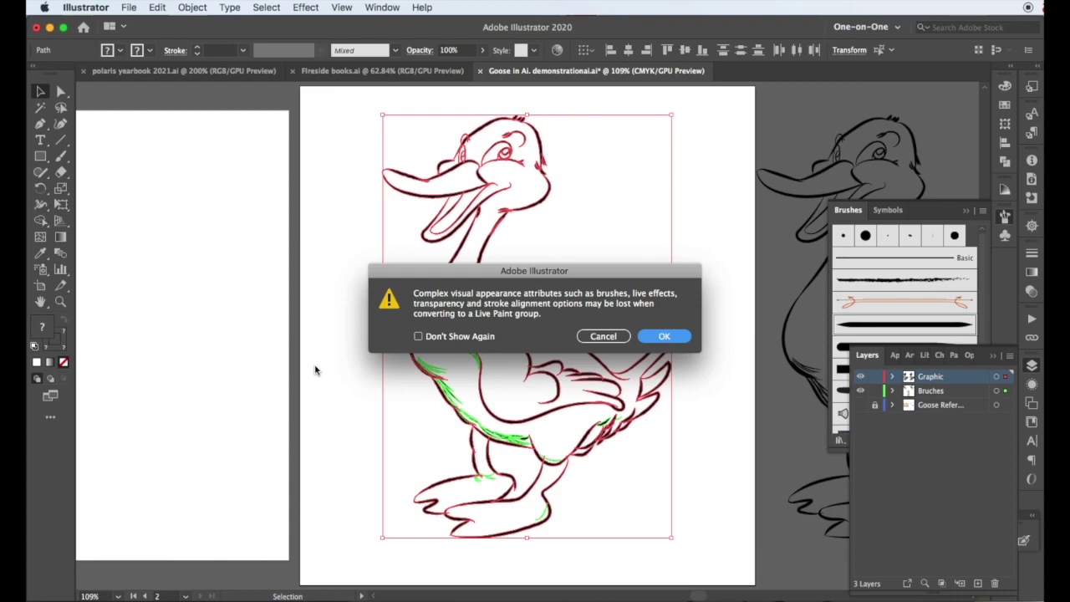
left_click(656, 335)
left_click(610, 306)
scroll(568, 307, "up", 3)
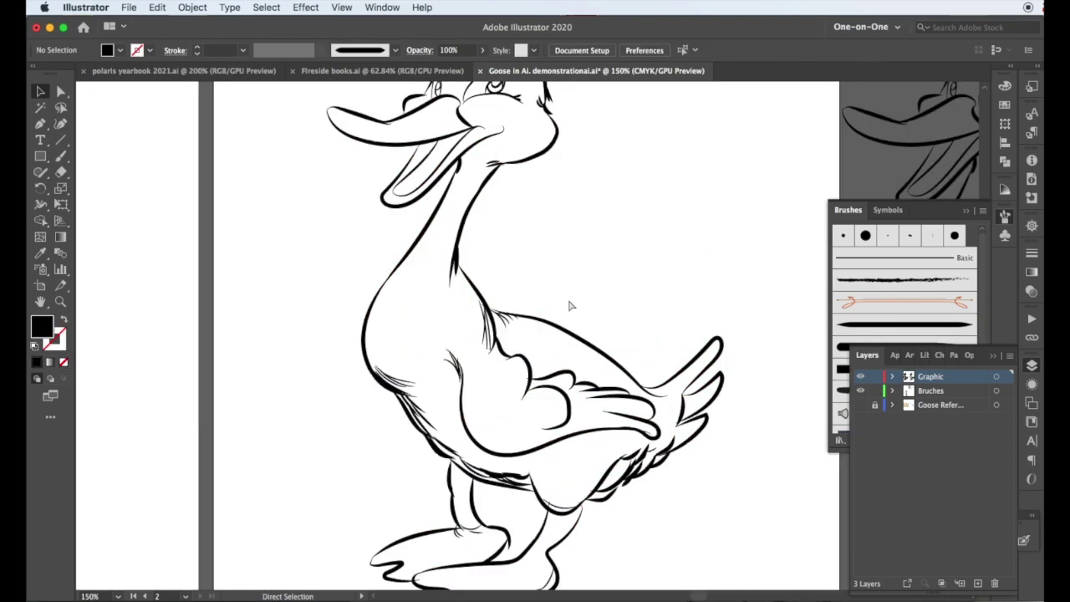
scroll(567, 307, "down", 3)
Activate the Live Paint Bucket and arrange floating Swatches and Color Guide panels beside the artboard, with the Color panel open
key("k")
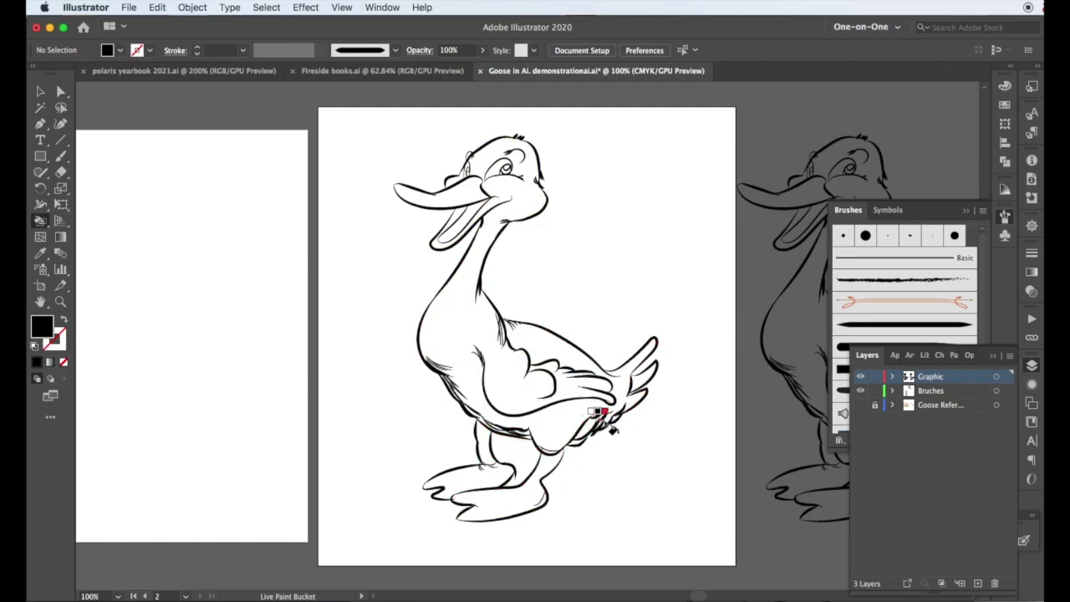
left_click(1003, 105)
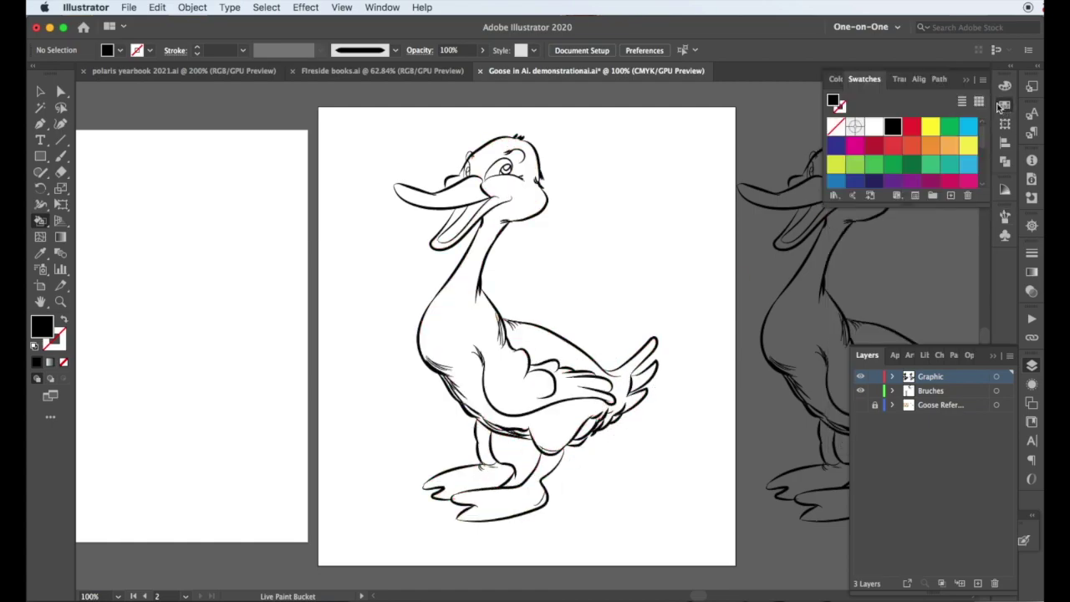
left_click_drag(880, 85, 815, 104)
left_click(1004, 172)
left_click_drag(889, 92, 920, 432)
left_click_drag(901, 416, 899, 304)
left_click(994, 356)
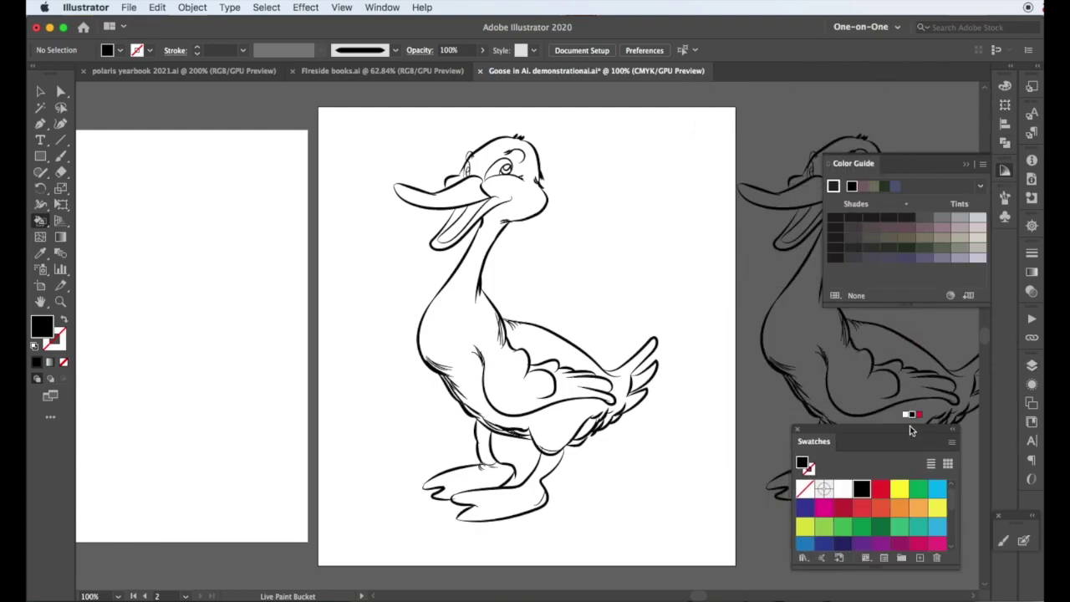
left_click_drag(910, 426, 931, 330)
left_click_drag(867, 163, 898, 271)
left_click(1004, 86)
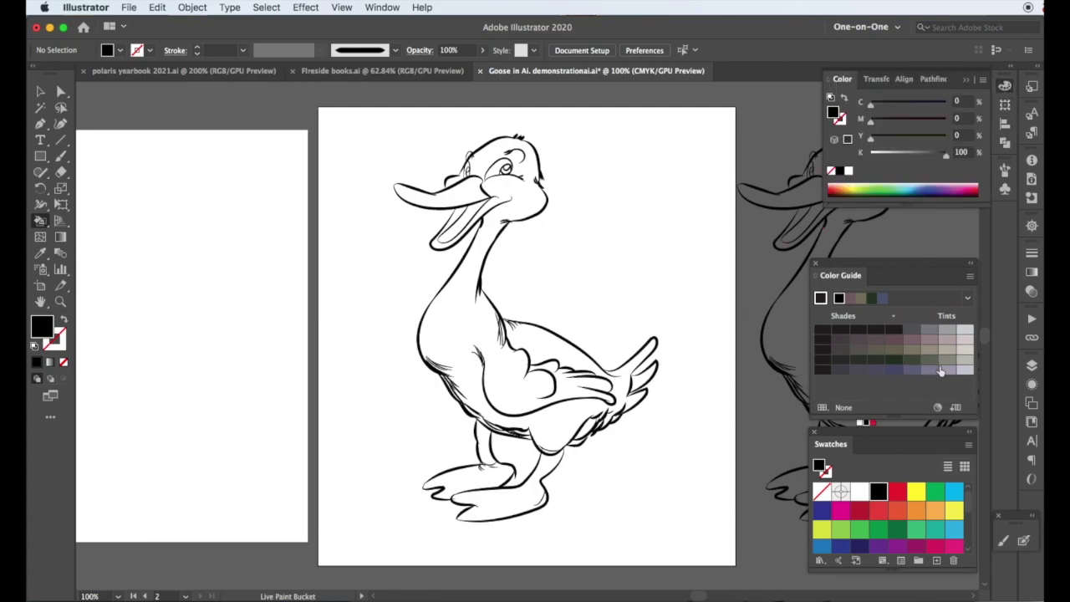
Fill the goose's tongue with pink and its head, body, back and upper tail with pale yellow
left_click(929, 338)
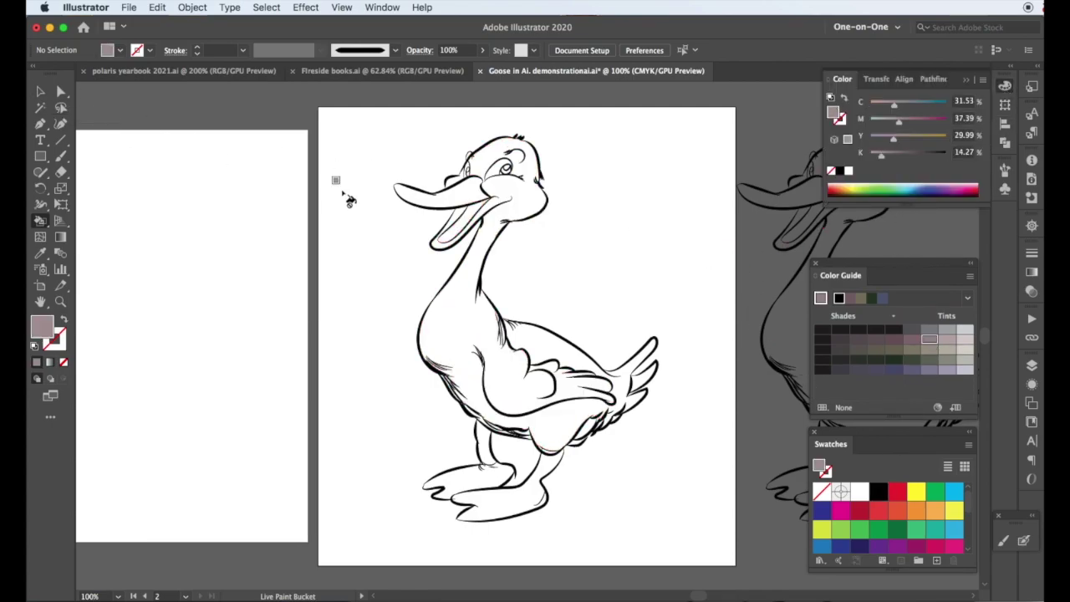
left_click(840, 510)
left_click(460, 220)
left_click(916, 493)
left_click(911, 329)
left_click(463, 309)
left_click(644, 367)
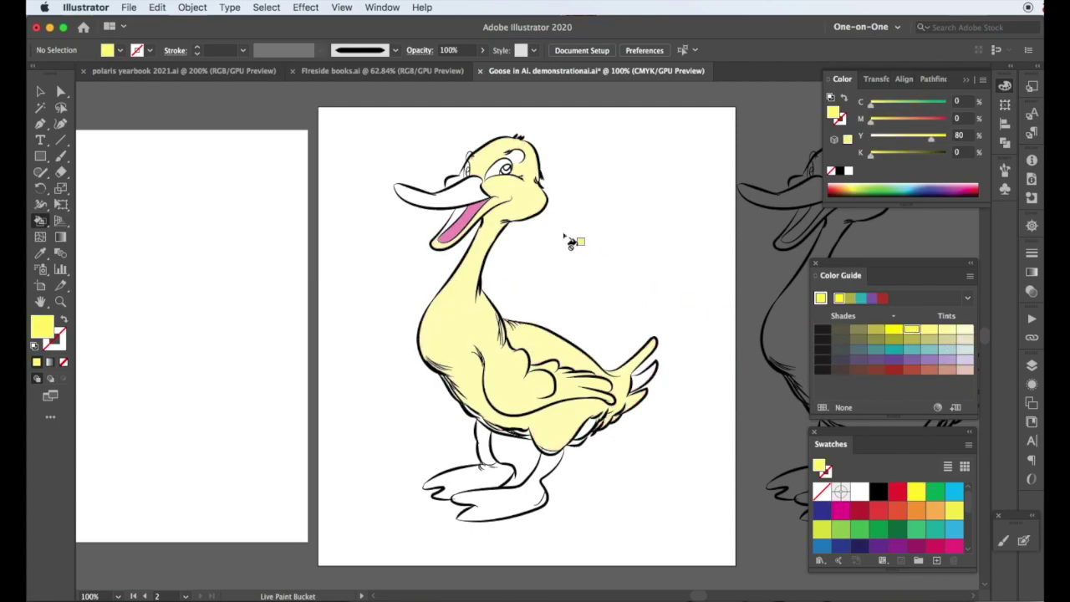
Fill the beak and inner tail feathers with brighter yellow and the head, neck and front body with olive
left_click(443, 195)
left_click(645, 380)
left_click(911, 338)
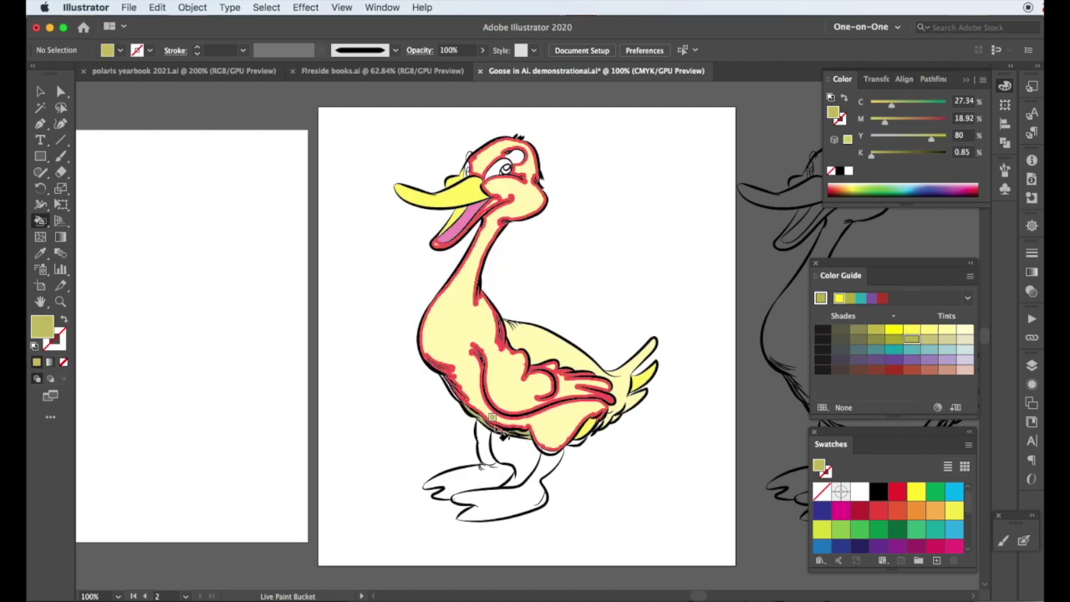
left_click(502, 318)
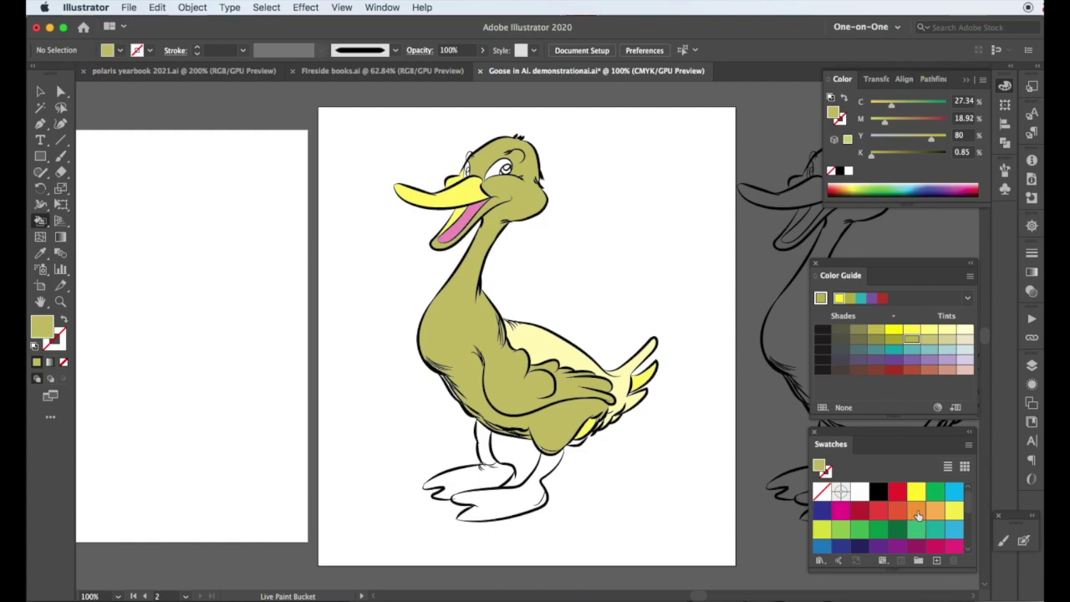
Fill the near leg and foot with light orange, the far leg with M 50, Y 100 orange, and the far foot with an orange tint
left_click(917, 515)
left_click(928, 329)
left_click(531, 489)
left_click(893, 329)
left_click(489, 447)
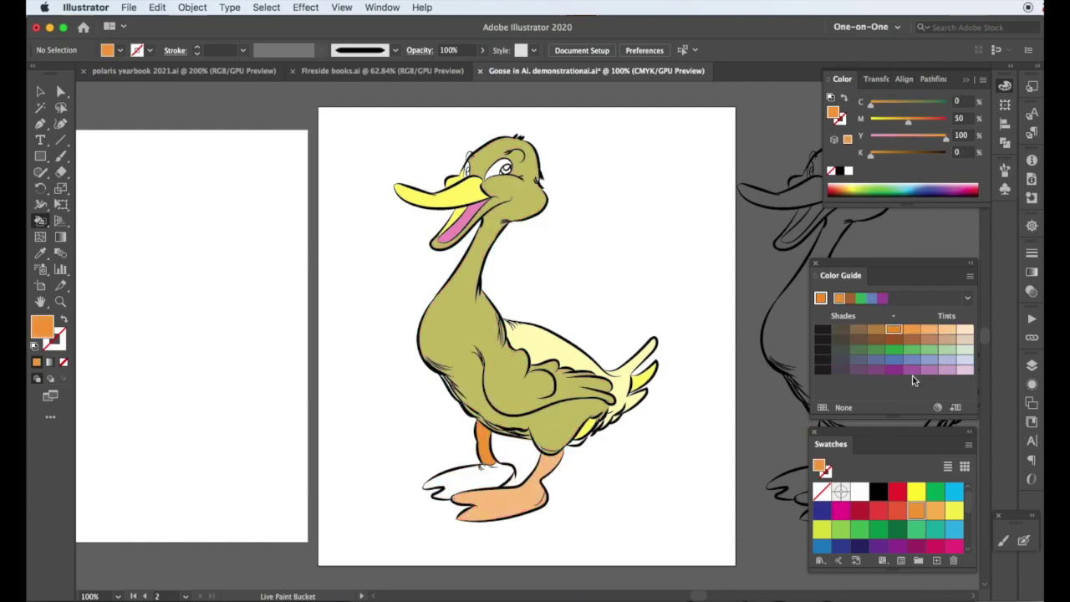
left_click(930, 329)
left_click(488, 482)
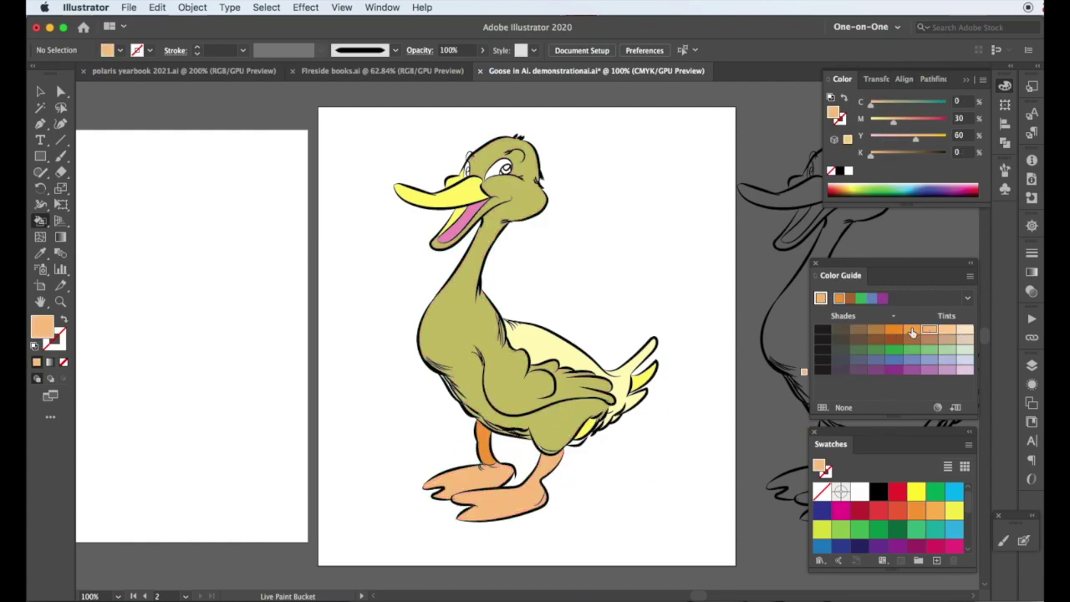
Fill the near eyelid and the tongue with a pale pink tint of magenta, M 20
left_click(947, 369)
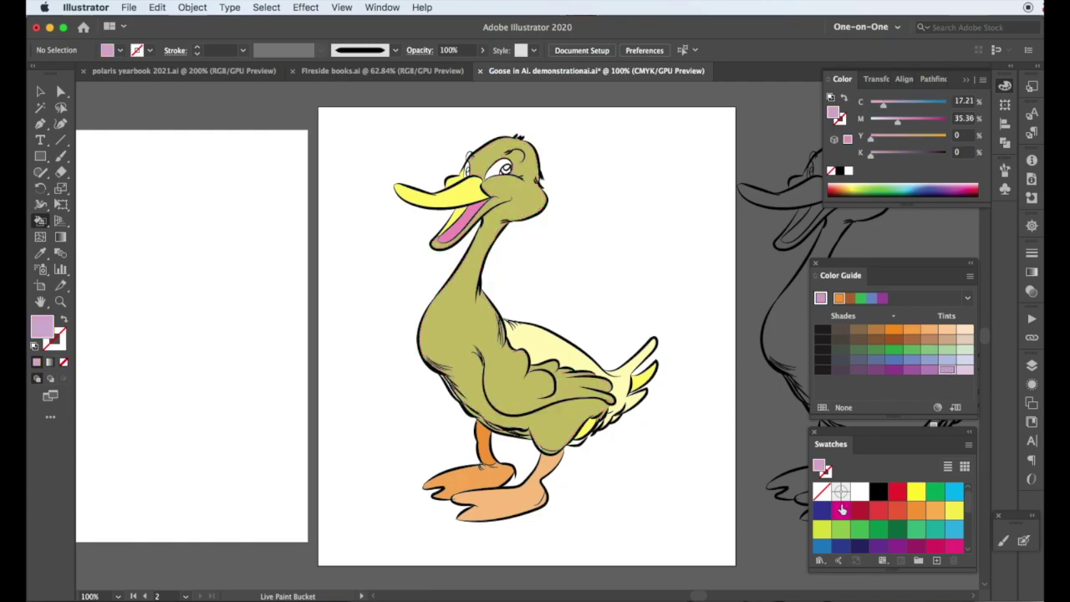
left_click(842, 510)
left_click(964, 329)
left_click(498, 165)
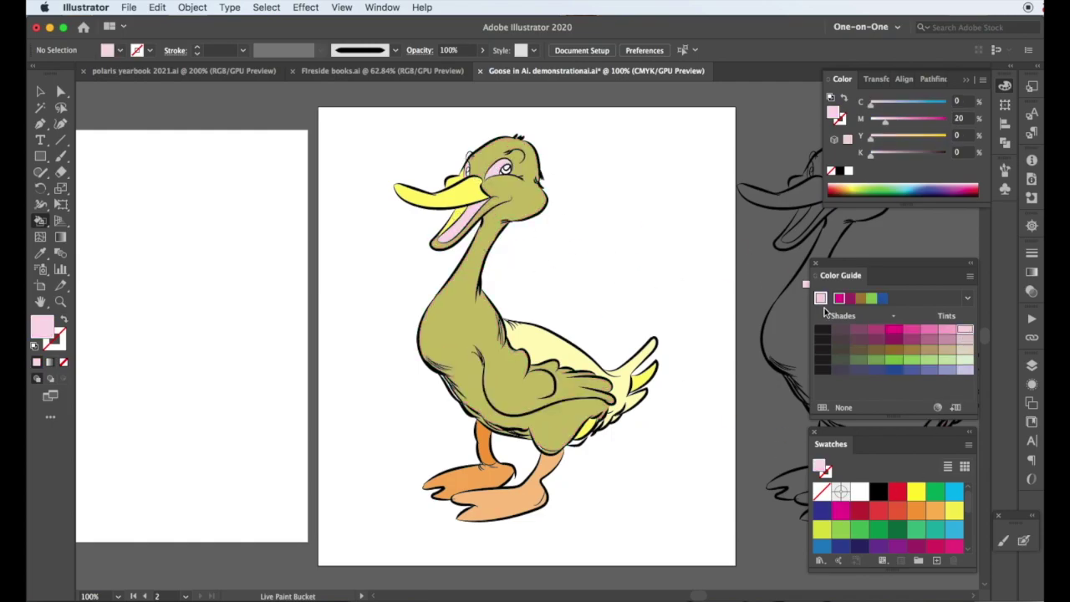
Fill the pupils of the goose's eyes with black and the near iris with light blue, C 40
left_click(877, 491)
left_click(505, 168)
left_click(467, 171)
left_click(953, 492)
left_click(946, 330)
left_click(505, 170)
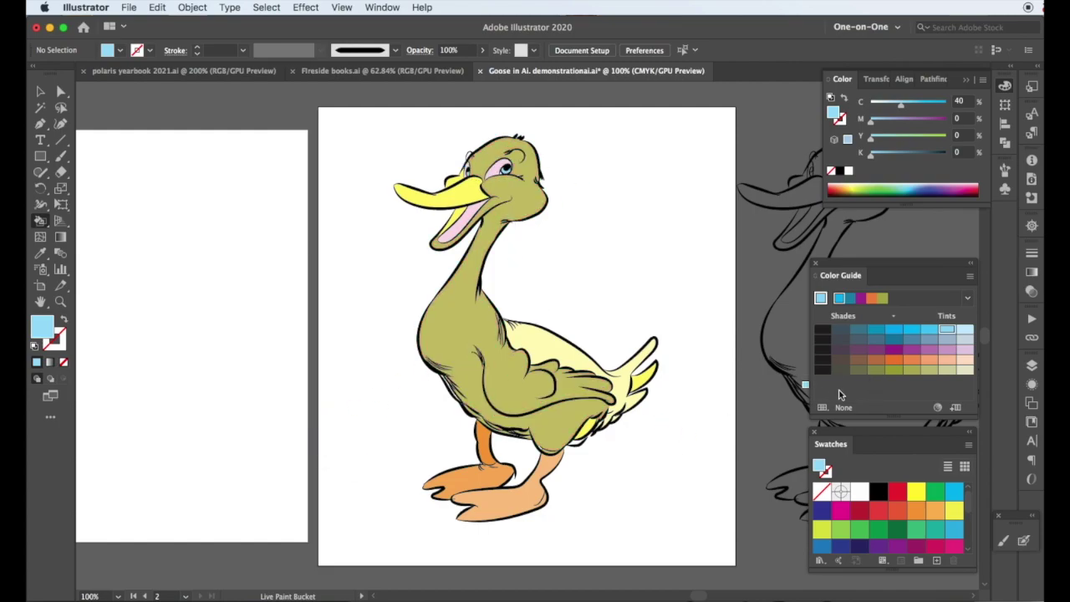
Refill the goose's head, neck and front body with pale yellow, C 3, Y 54
left_click(954, 510)
left_click(459, 326)
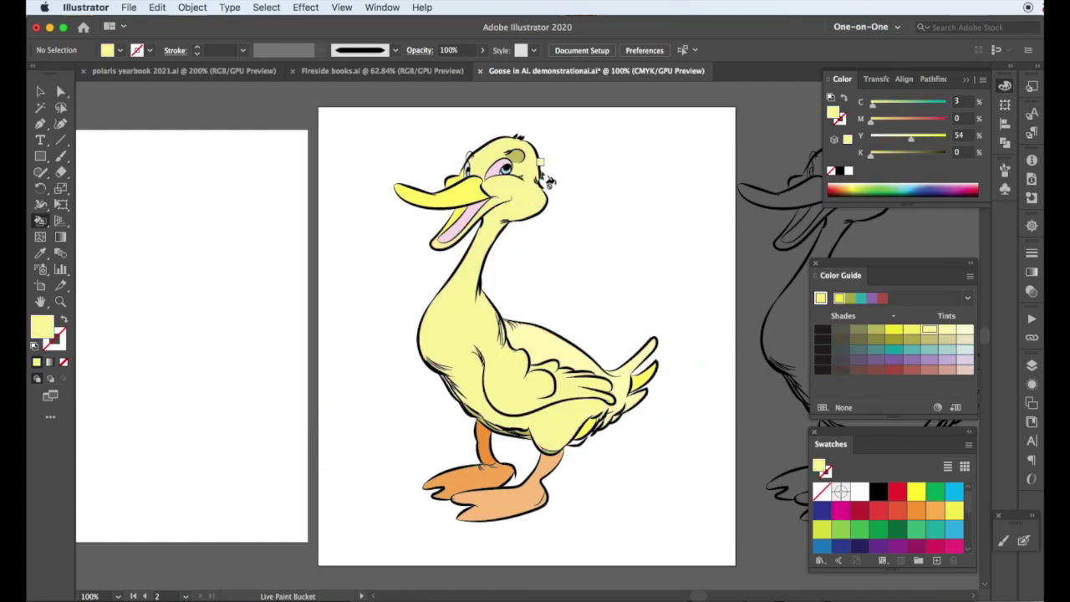
Draw a small pale yellow circle as a highlight over the near eye's pupil
left_click(60, 301)
left_click_drag(497, 166, 685, 468)
key("l")
left_click_drag(532, 170, 543, 182)
key("super+plus")
key("super+plus")
key("super+plus")
key("super+plus")
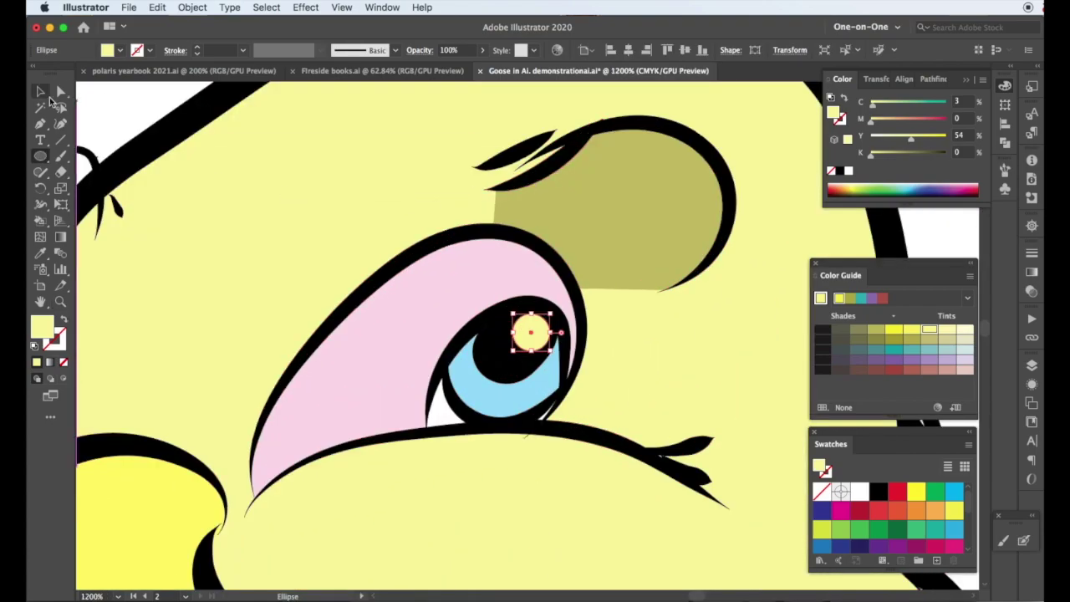
Duplicate the highlight circle slightly down and left over the pupil, and combine the two overlapping circles with Pathfinder Minus Front
left_click(40, 90)
left_click_drag(512, 345, 487, 366)
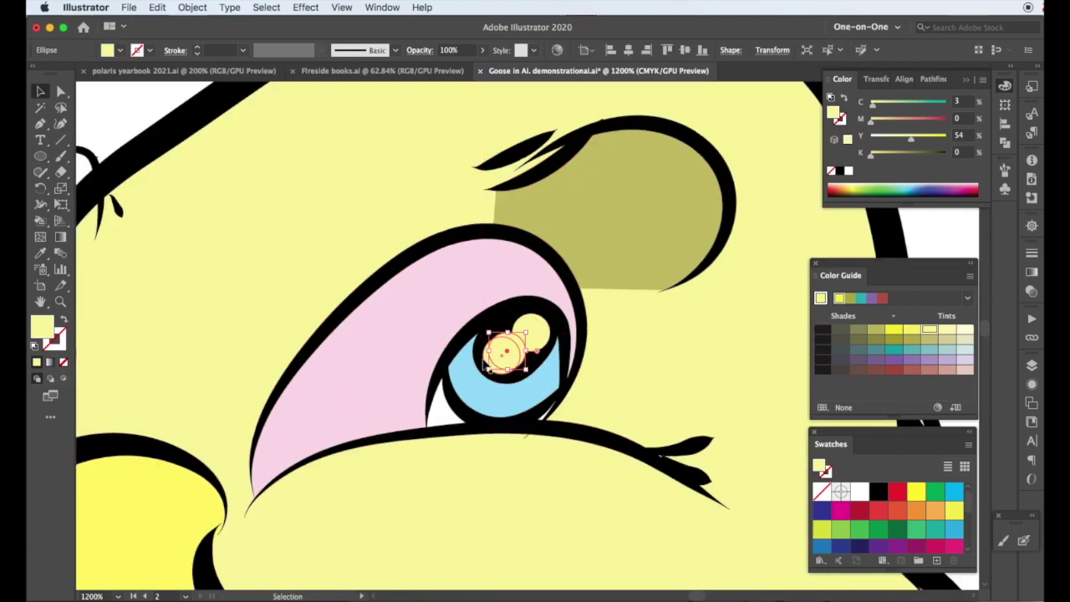
left_click(488, 367, "shift")
left_click(932, 78)
left_click(866, 116)
left_click(391, 215)
Select the highlight shapes on the near pupil, place them toward the far eye, and fit the artboard in view
left_click(528, 333)
left_click(505, 366, "shift")
left_click_drag(528, 333, 187, 350)
left_click(125, 241)
key("super+0")
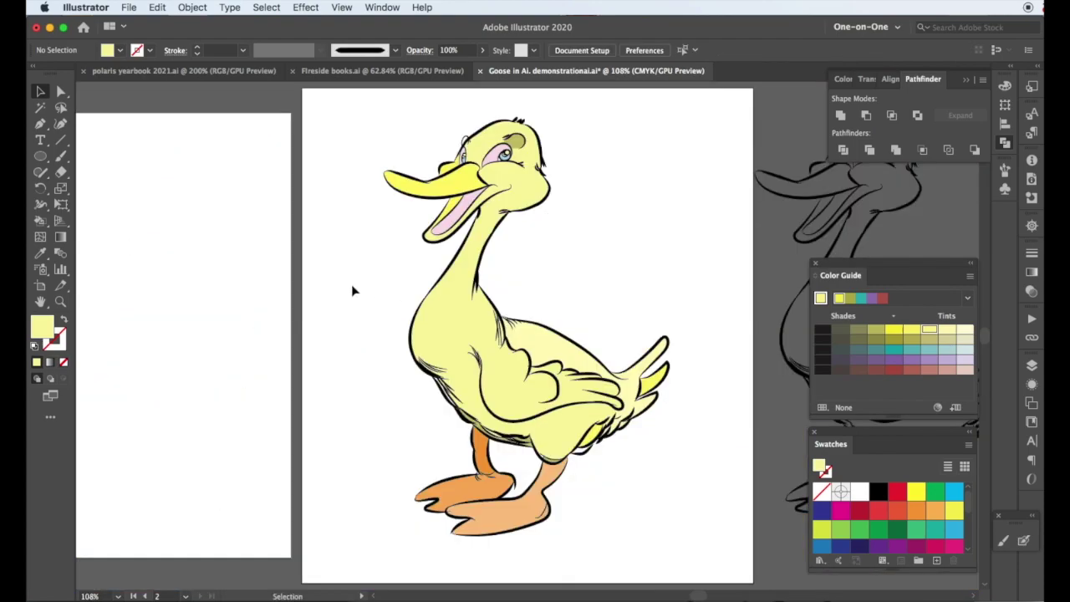